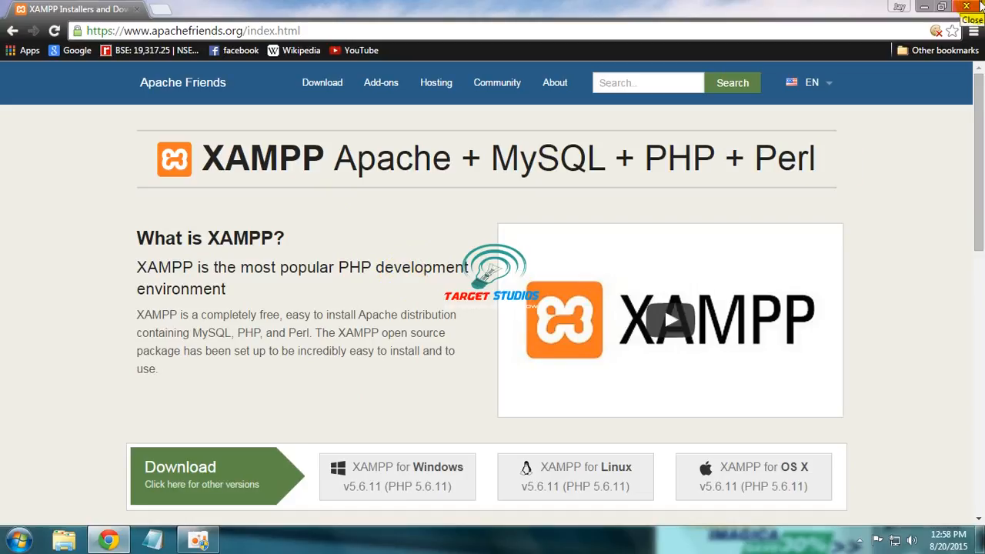
# Step: Load target-studios.blogspot.in in a new Chrome tab by typing 'targ' in the omnibox
pyautogui.click(157, 7)
pyautogui.write('targ')
pyautogui.press('Return')
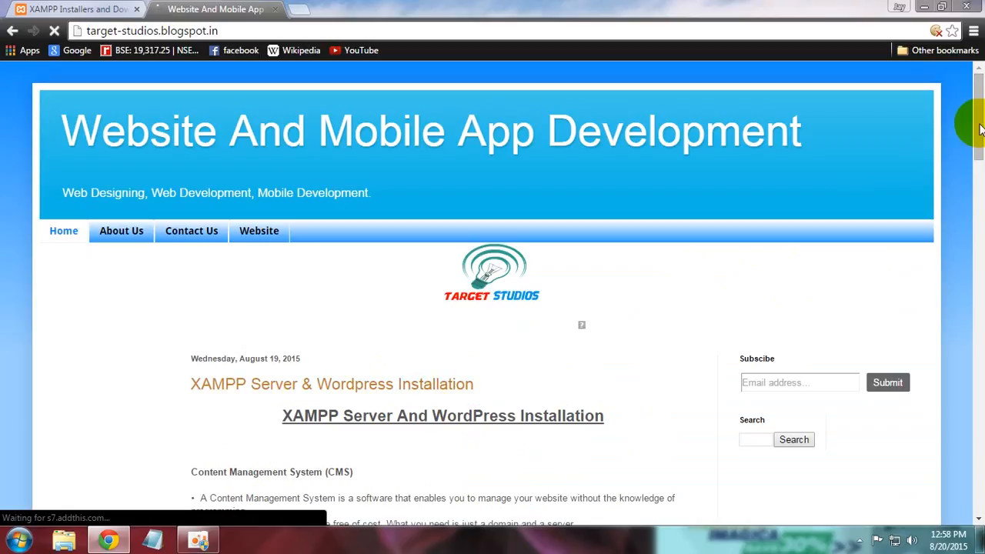
# Step: Scroll the blog post, dismiss the loading overlay and go to the blog's Older Posts
pyautogui.scroll(-2, 981, 147)
pyautogui.scroll(-3, 981, 148)
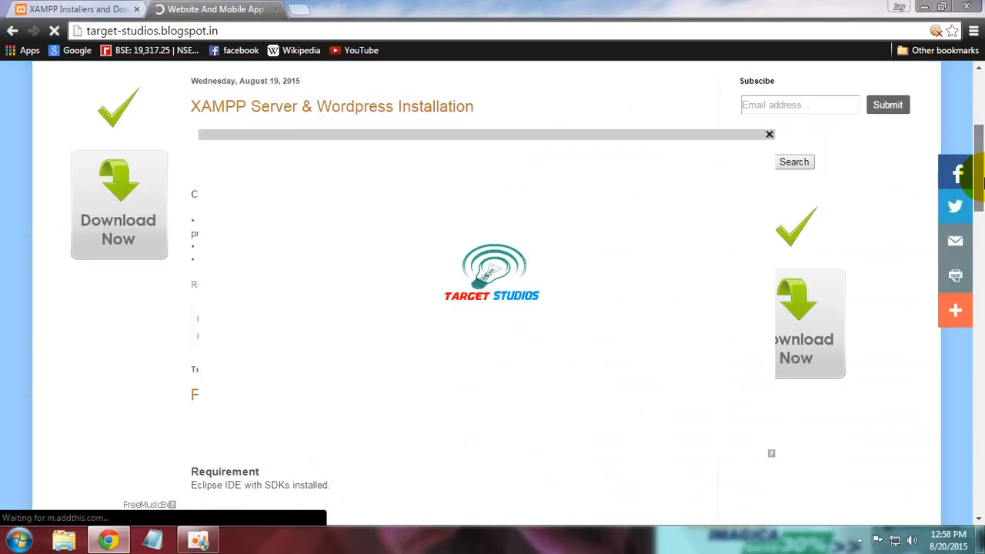
pyautogui.click(769, 133)
pyautogui.moveTo(982, 178); pyautogui.dragTo(975, 380)
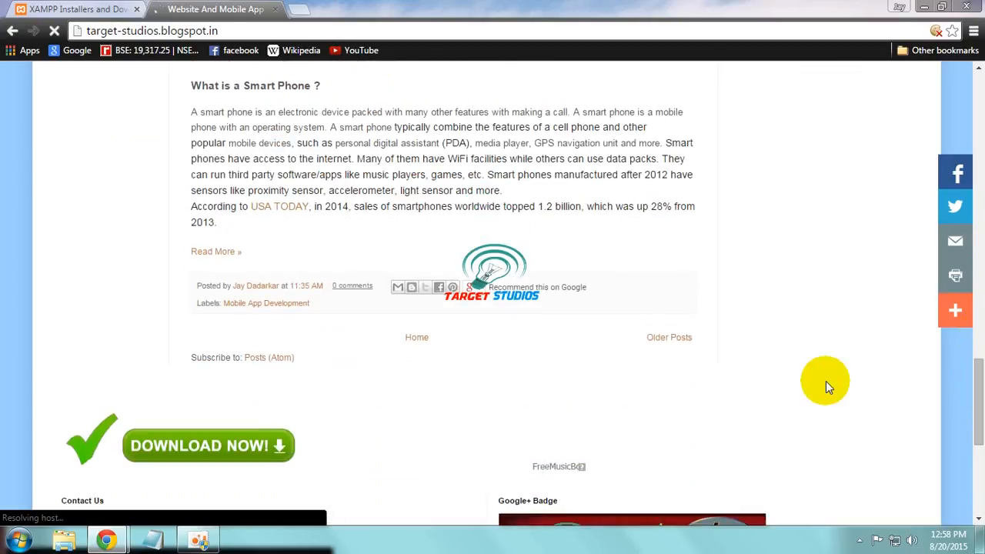
pyautogui.click(681, 341)
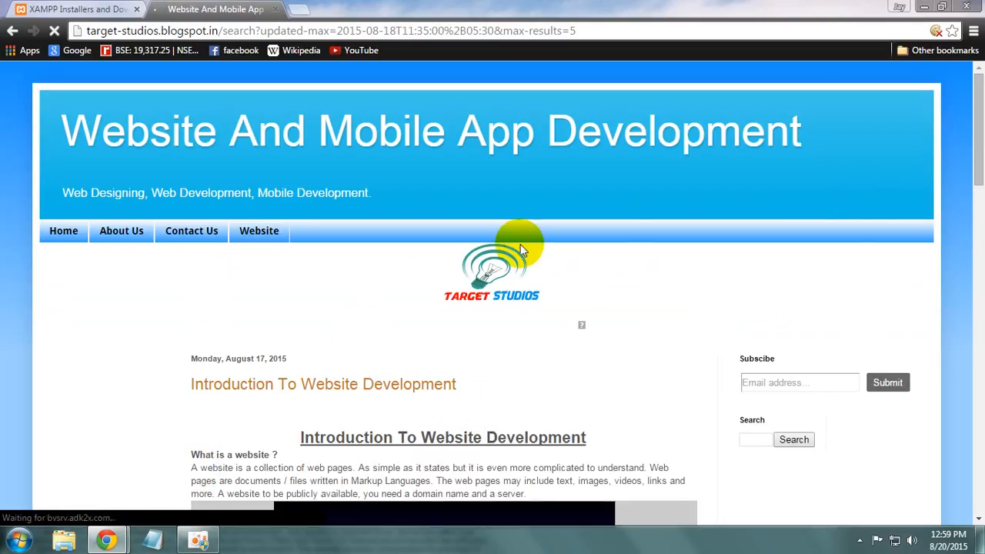
# Step: Close the blog tab, the XAMPP website window, and the survey pop-up with its window
pyautogui.click(273, 10)
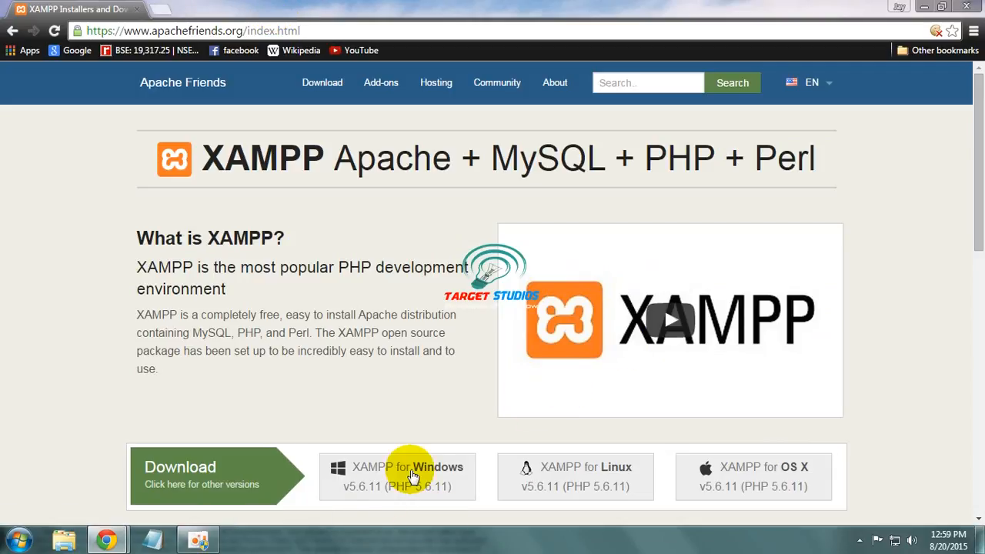
pyautogui.click(966, 7)
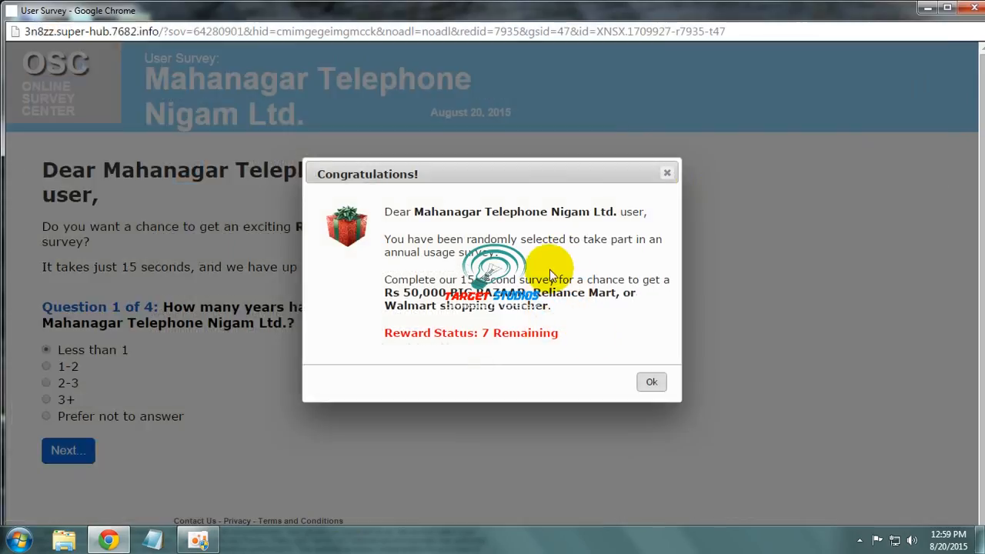
pyautogui.click(666, 173)
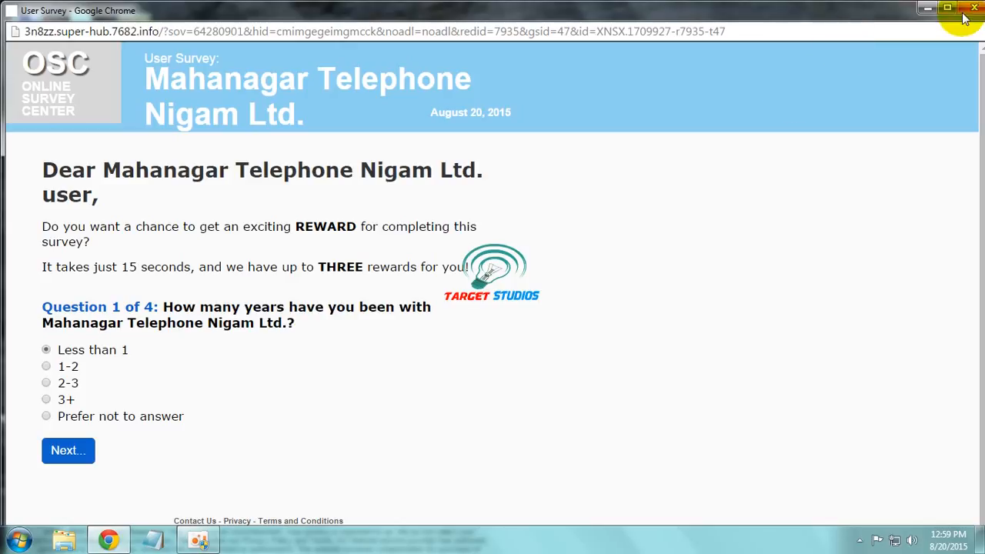
pyautogui.click(972, 8)
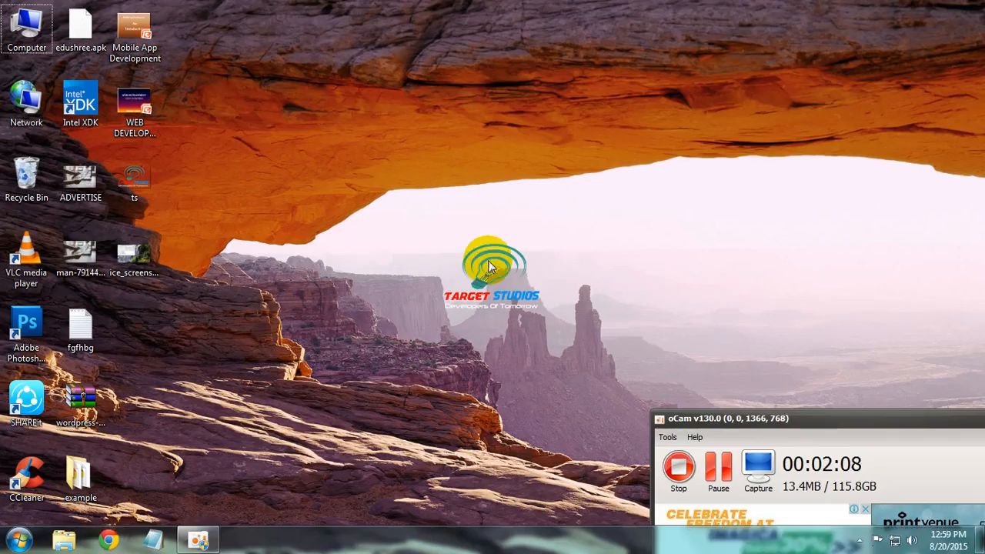
# Step: Launch xampp-win32-5.6.11-1-VC11-installer from C: Downloads, then close Explorer
pyautogui.doubleClick(26, 30)
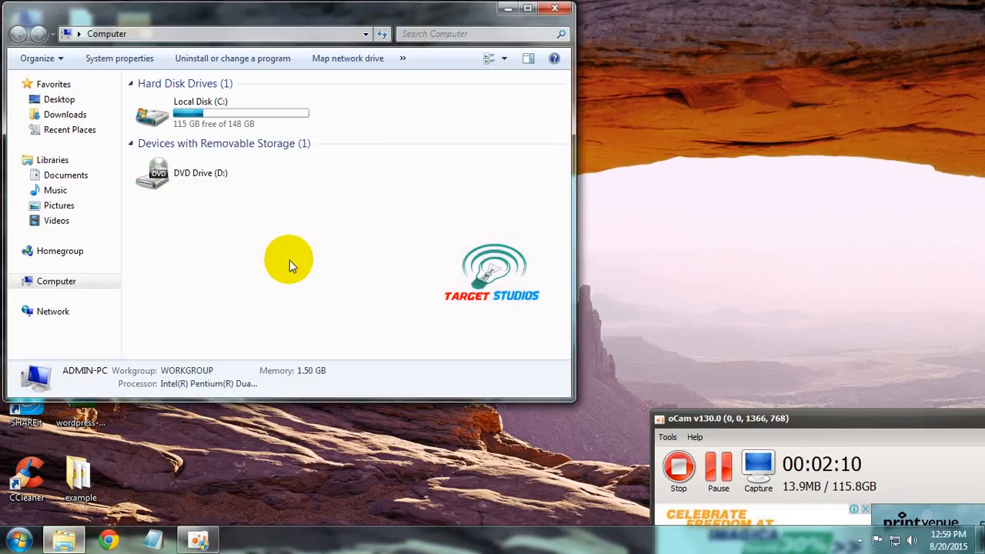
pyautogui.doubleClick(198, 103)
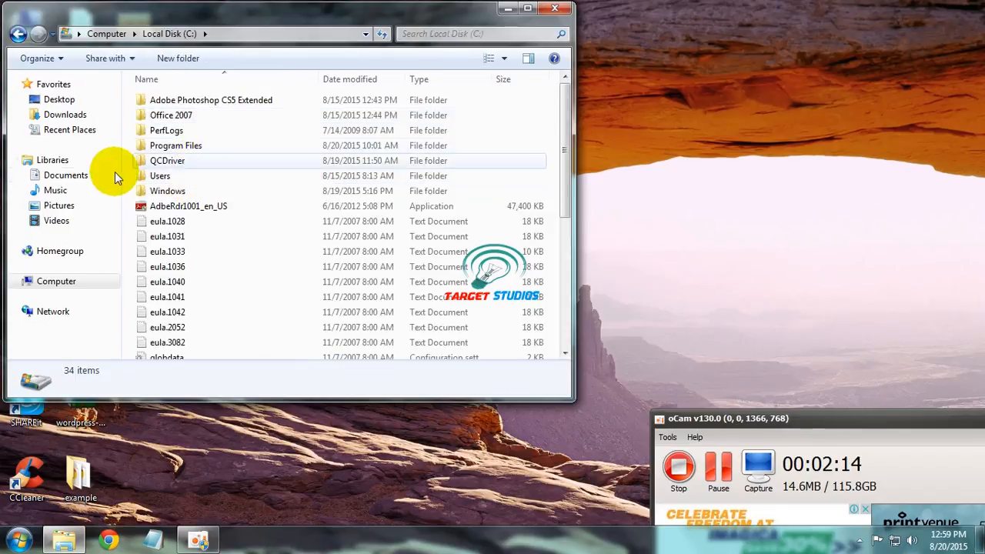
pyautogui.click(77, 116)
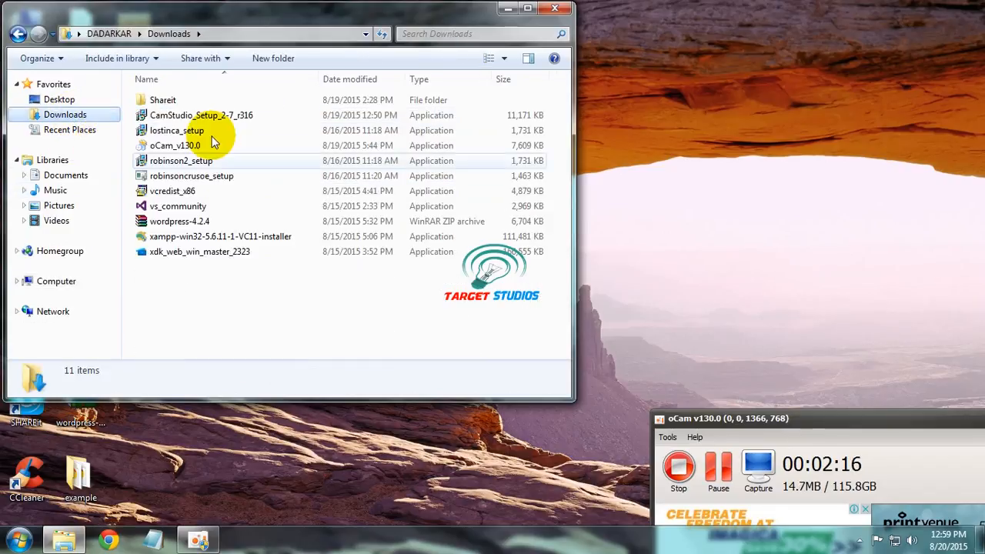
pyautogui.click(193, 238)
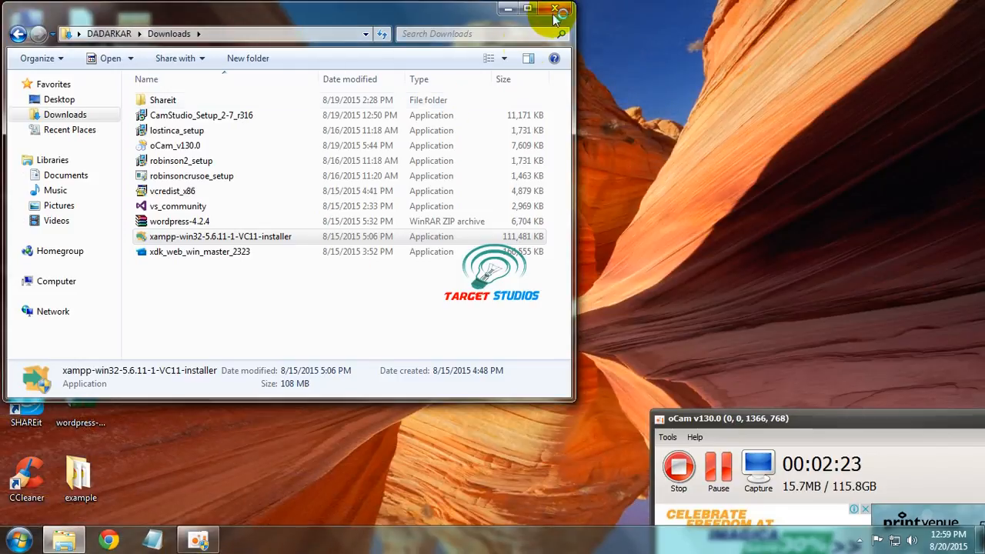
pyautogui.click(554, 8)
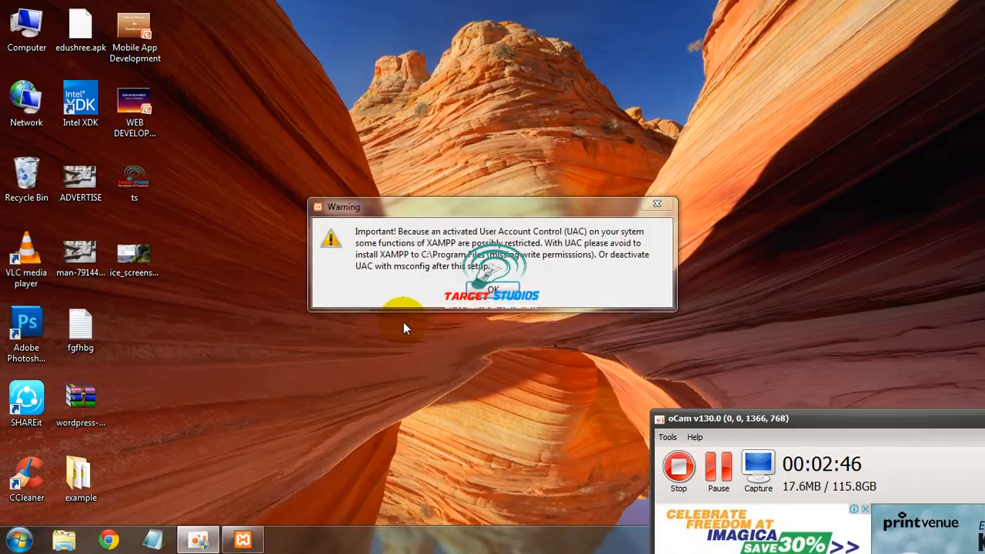
# Step: Dismiss the UAC warning and advance setup with all components and C:\xampp, closing the Bitnami page
pyautogui.click(500, 290)
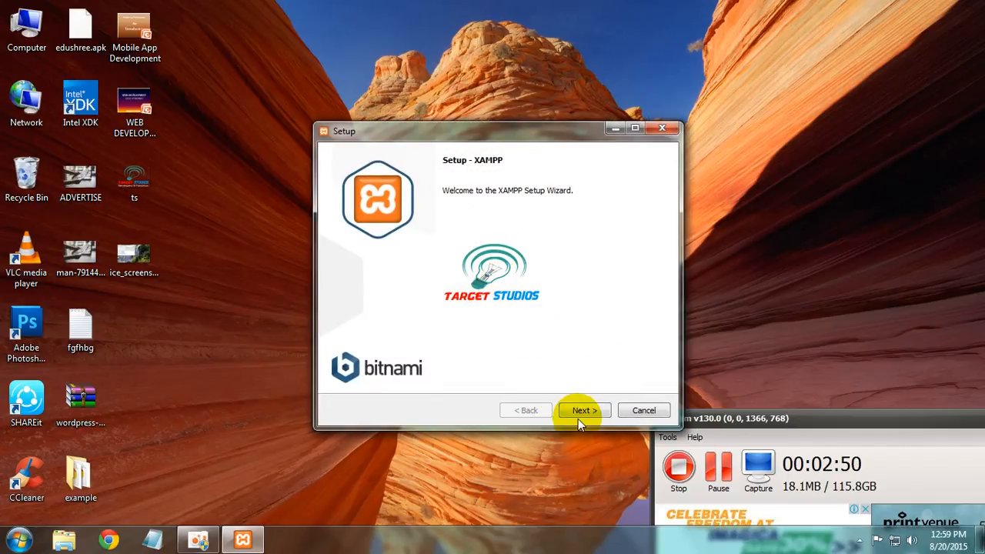
pyautogui.click(582, 410)
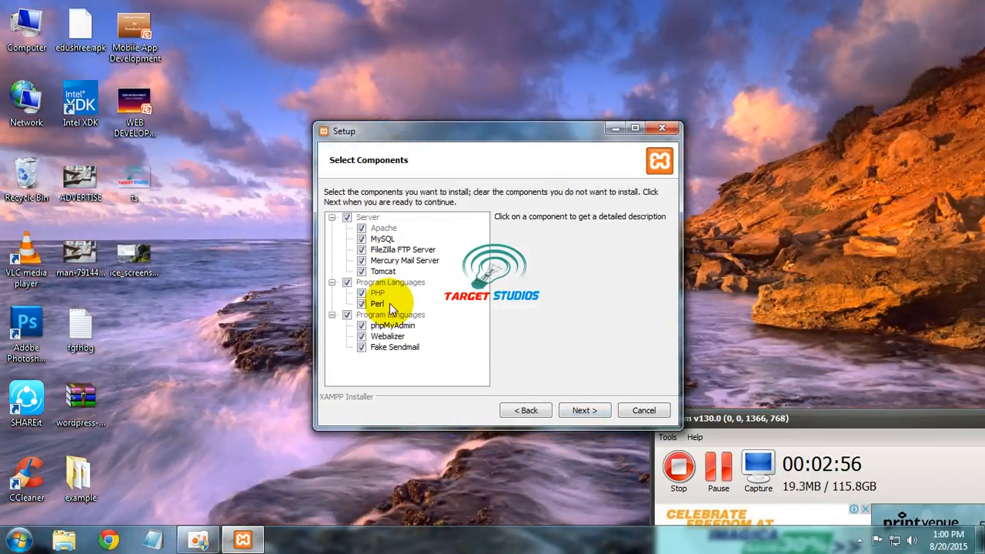
pyautogui.click(582, 410)
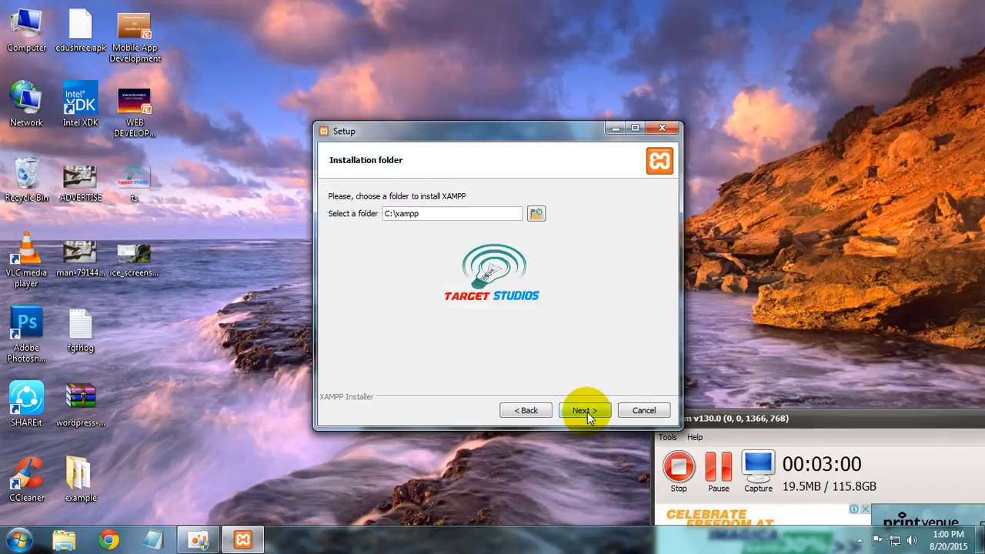
pyautogui.click(586, 410)
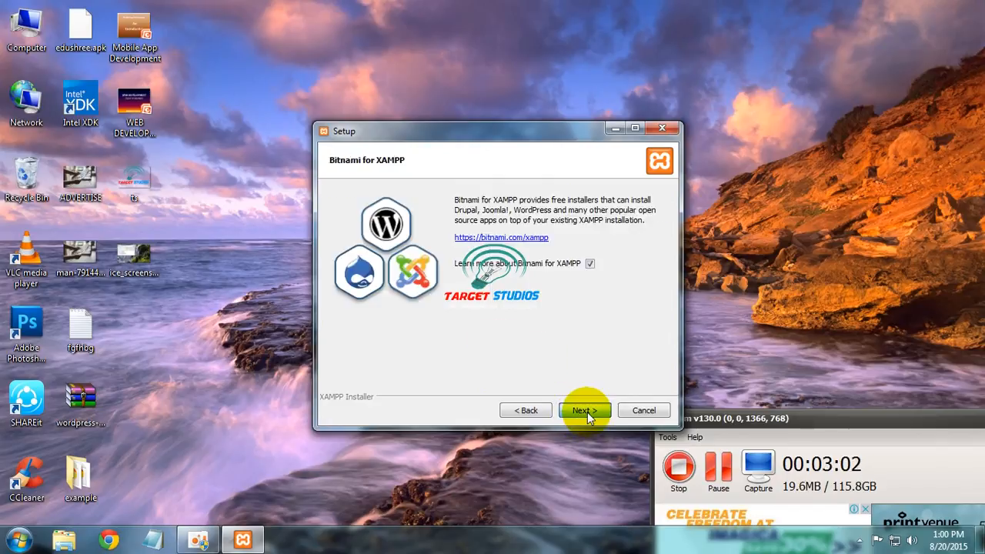
pyautogui.click(586, 410)
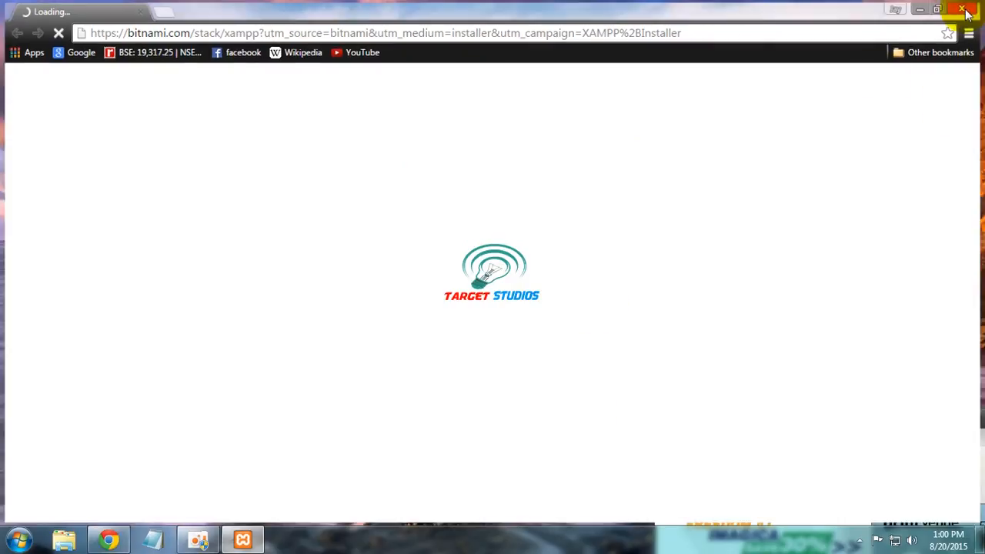
pyautogui.click(977, 6)
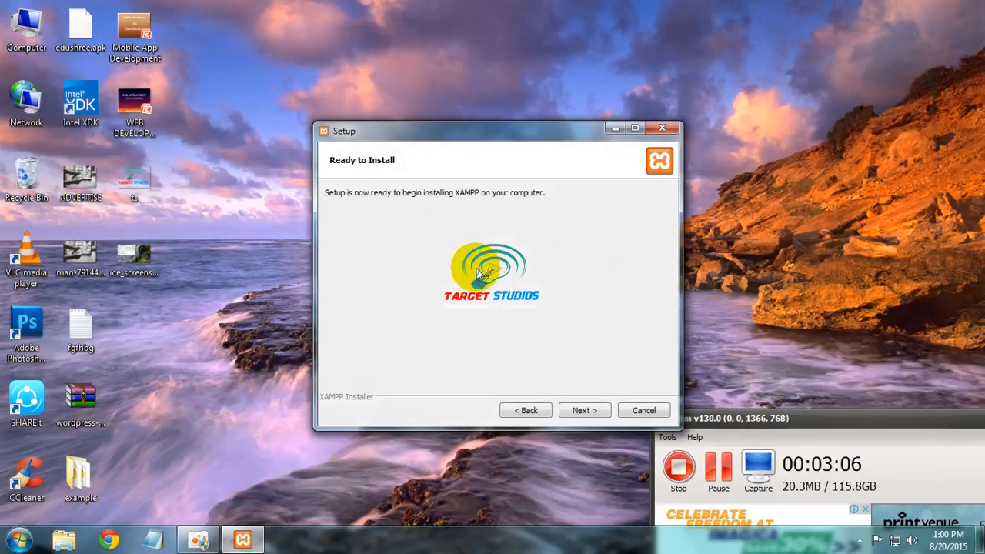
# Step: Install XAMPP, then finish the wizard with 'start the Control Panel' left ticked
pyautogui.click(584, 410)
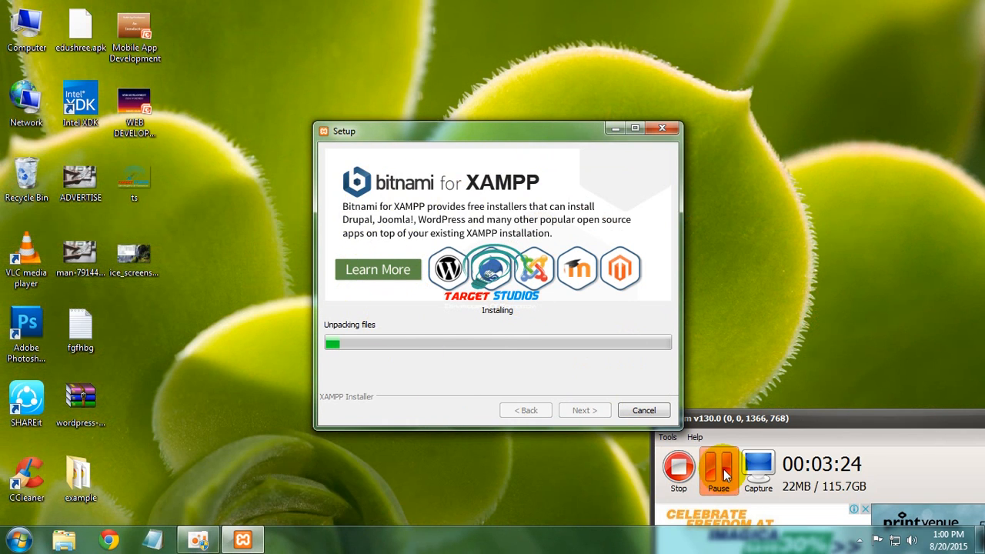
pyautogui.click(721, 472)
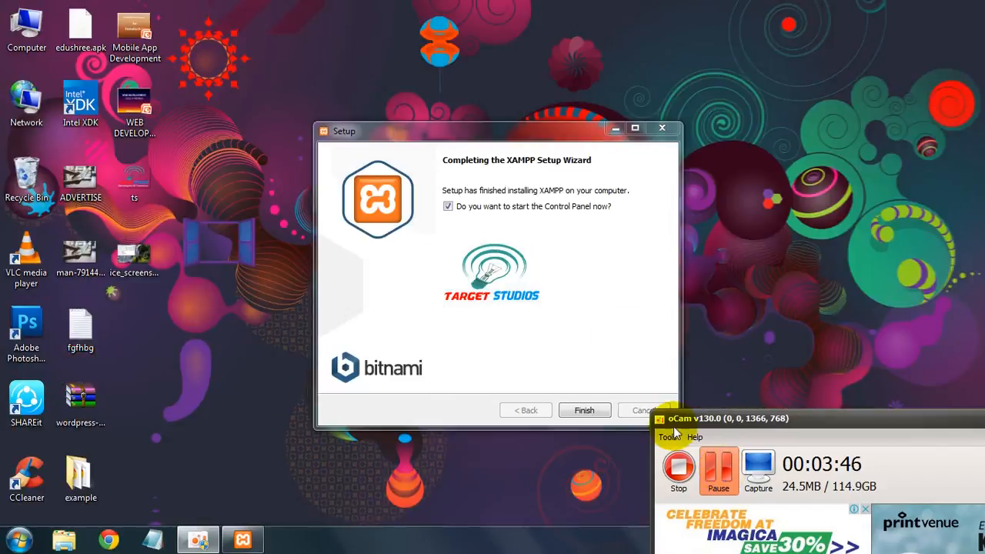
pyautogui.click(607, 323)
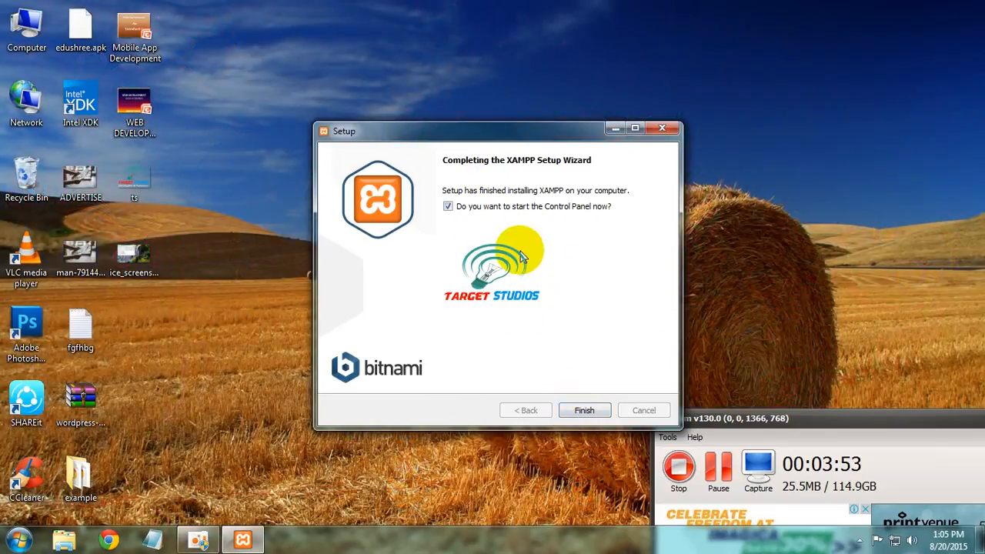
pyautogui.click(583, 410)
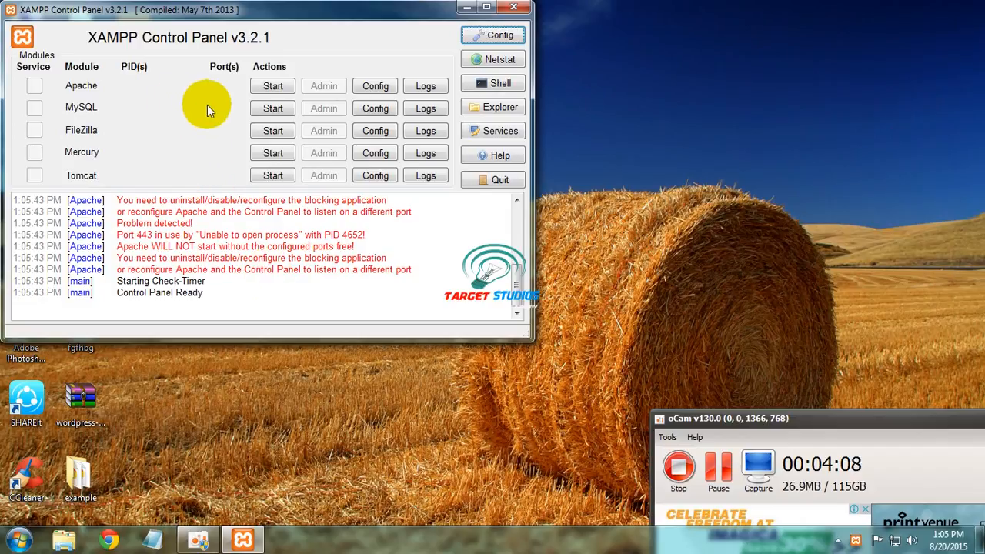
# Step: Start Apache in the Control Panel and see it shut down over port 443
pyautogui.click(276, 86)
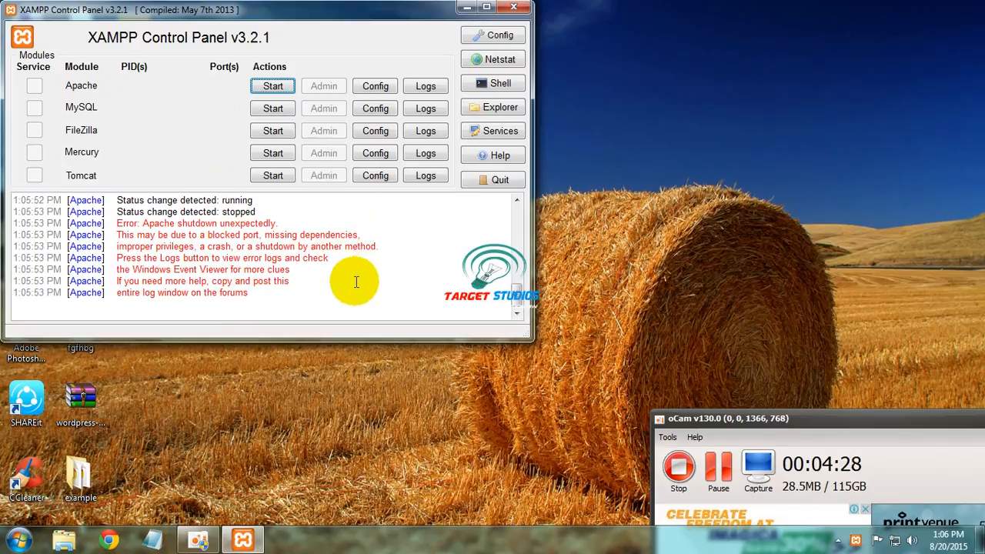
# Step: Open httpd.conf from Apache's Config list and edit the Listen 80 port number
pyautogui.click(375, 87)
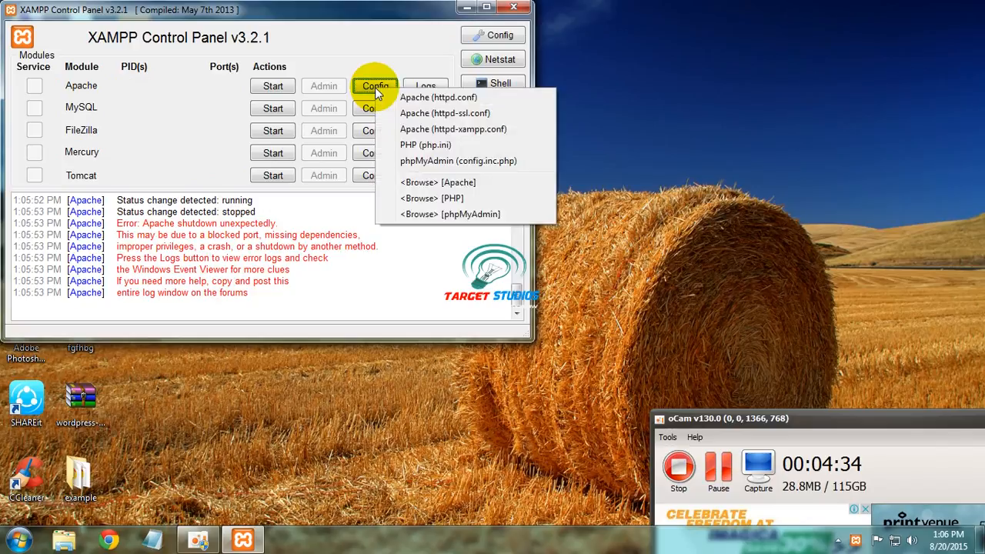
pyautogui.click(446, 98)
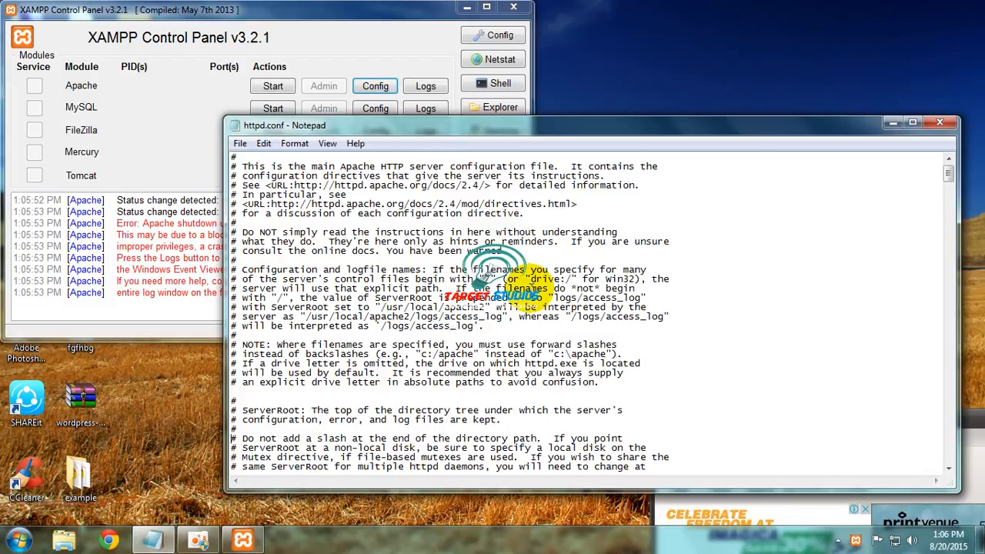
pyautogui.scroll(-9, 531, 288)
pyautogui.scroll(-3, 531, 288)
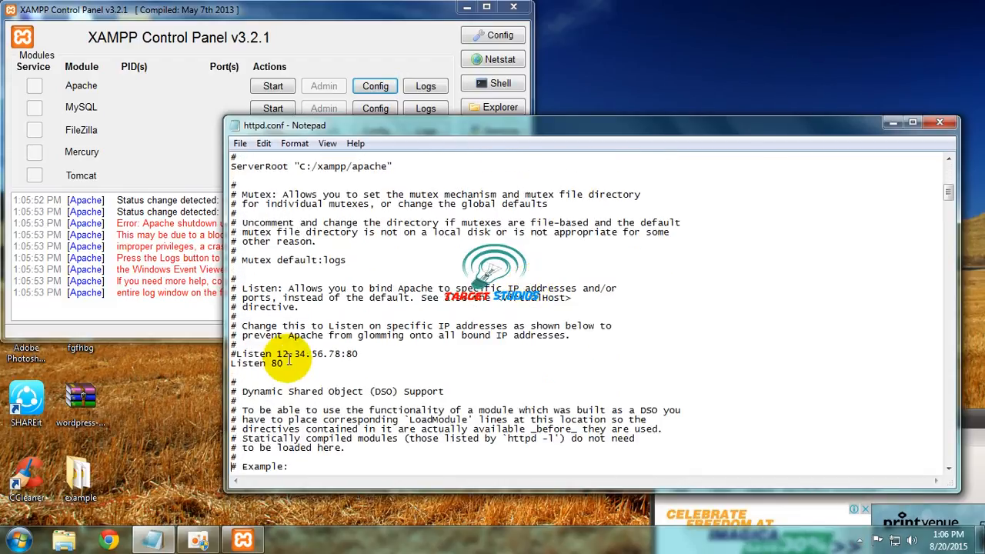
pyautogui.click(286, 362)
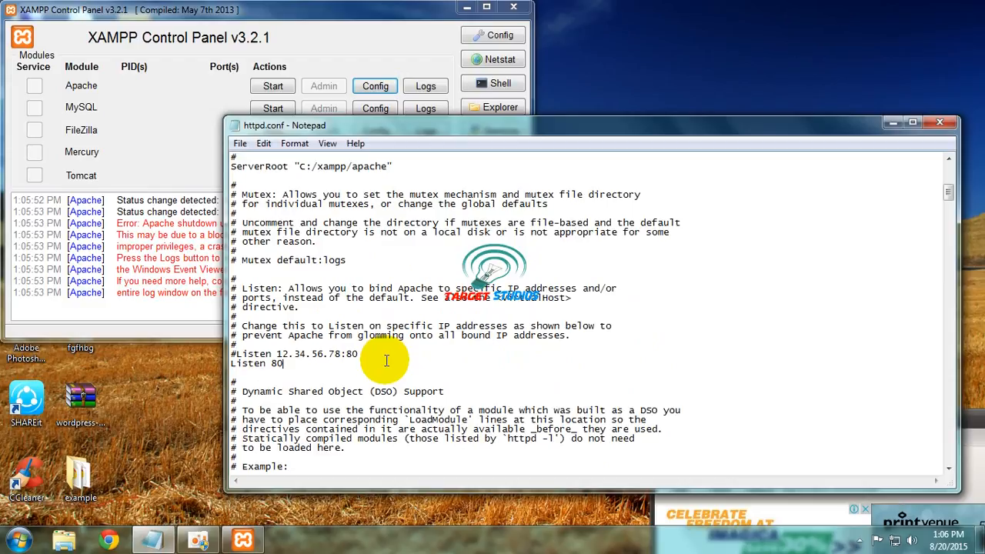
pyautogui.write('80')
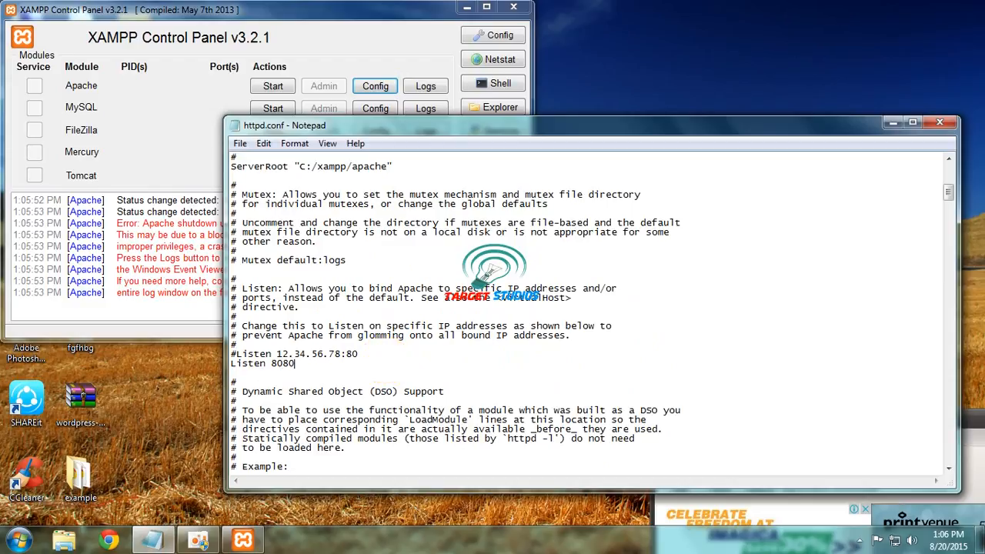
pyautogui.press('Down')
# Step: Page down to the 'ServerName localhost:80' line and place the caret at its end
pyautogui.press('Down')
pyautogui.press('Down')
pyautogui.press('Down')
pyautogui.press('Down')
pyautogui.press('Down')
pyautogui.press('Down')
pyautogui.press('Down')
pyautogui.press('Down')
pyautogui.press('Down')
pyautogui.press('Down')
pyautogui.press('Down')
pyautogui.press('Down')
pyautogui.press('Down')
pyautogui.press('Down')
pyautogui.press('Down')
pyautogui.press('Down')
pyautogui.press('Down')
pyautogui.press('Down')
pyautogui.press('Down')
pyautogui.press('Down')
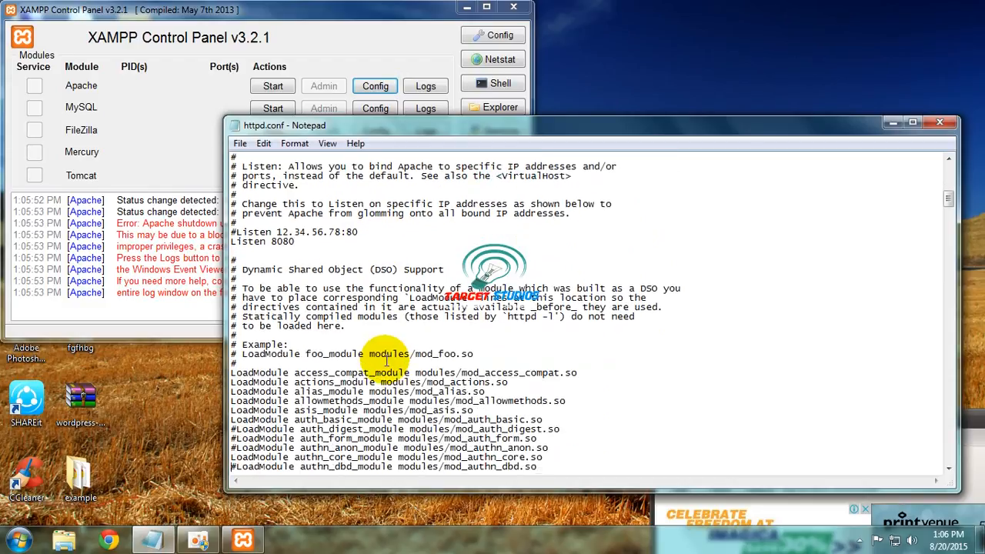
pyautogui.press('Down')
pyautogui.press('Down')
pyautogui.press('Down')
pyautogui.press('Down')
pyautogui.press('Down')
pyautogui.press('Down')
pyautogui.press('Down')
pyautogui.press('Down')
pyautogui.press('Down')
pyautogui.press('Down')
pyautogui.press('Down')
pyautogui.press('Down')
pyautogui.press('Down')
pyautogui.press('Down')
pyautogui.press('Down')
pyautogui.press('Down')
pyautogui.press('Down')
pyautogui.press('Down')
pyautogui.press('Down')
pyautogui.press('Down')
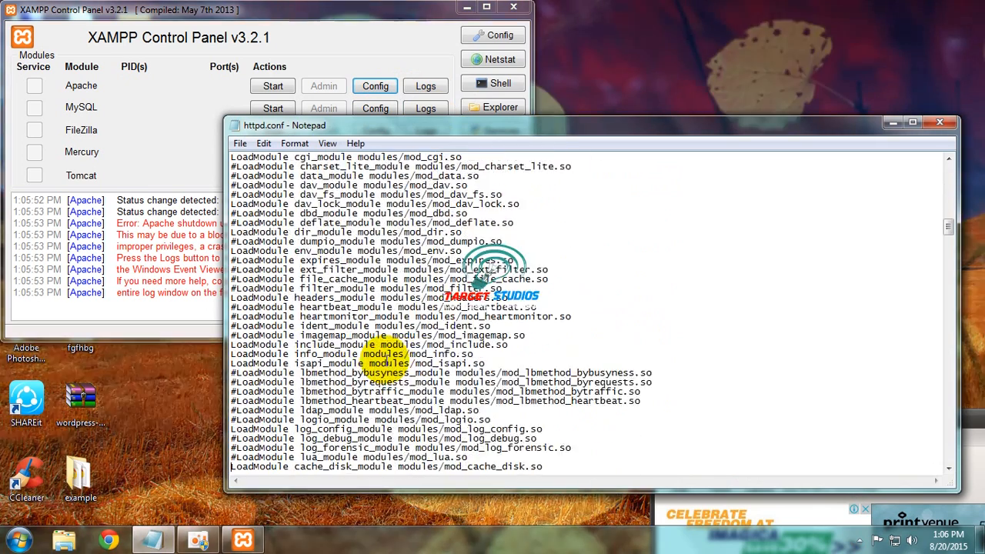
pyautogui.press('Down')
pyautogui.press('Down')
pyautogui.press('Down')
pyautogui.press('Down')
pyautogui.press('Down')
pyautogui.press('Down')
pyautogui.press('Down')
pyautogui.press('Down')
pyautogui.press('Down')
pyautogui.press('Down')
pyautogui.press('Down')
pyautogui.press('Down')
pyautogui.press('Down')
pyautogui.press('Down')
pyautogui.press('Down')
pyautogui.press('Down')
pyautogui.press('Down')
pyautogui.press('Down')
pyautogui.press('Down')
pyautogui.press('Down')
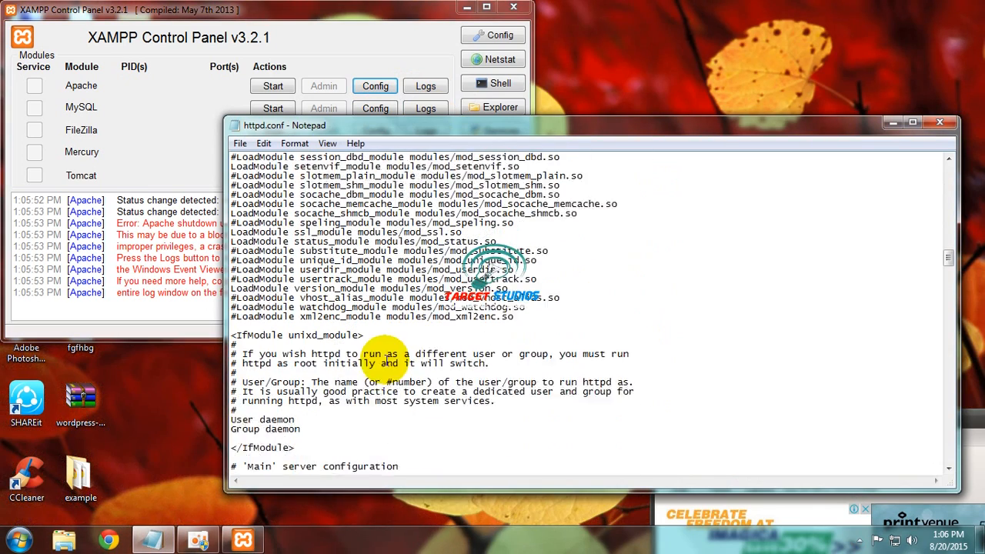
pyautogui.press('Down')
pyautogui.press('Down')
pyautogui.press('Down')
pyautogui.press('Down')
pyautogui.press('Down')
pyautogui.press('Down')
pyautogui.press('Down')
pyautogui.press('Down')
pyautogui.press('Down')
pyautogui.press('Down')
pyautogui.press('Down')
pyautogui.press('Down')
pyautogui.press('Down')
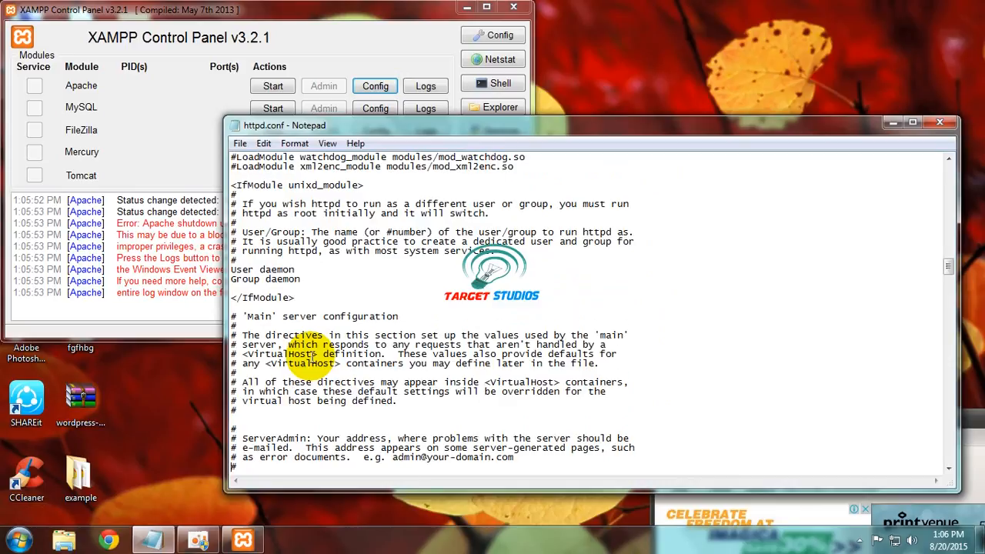
pyautogui.press('Down')
pyautogui.press('Down')
pyautogui.press('Down')
pyautogui.press('Down')
pyautogui.press('Down')
pyautogui.press('Down')
pyautogui.press('Down')
pyautogui.press('Down')
pyautogui.press('Down')
pyautogui.press('Down')
pyautogui.press('Down')
pyautogui.press('Down')
pyautogui.press('Down')
pyautogui.press('Down')
pyautogui.press('Down')
pyautogui.press('Down')
pyautogui.press('Down')
pyautogui.press('Down')
pyautogui.press('Down')
pyautogui.press('Down')
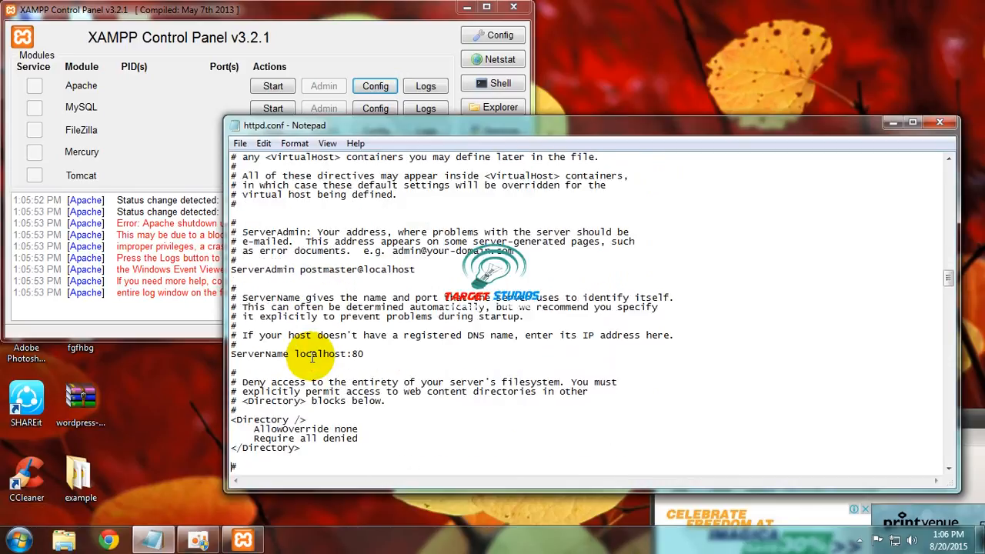
pyautogui.click(372, 355)
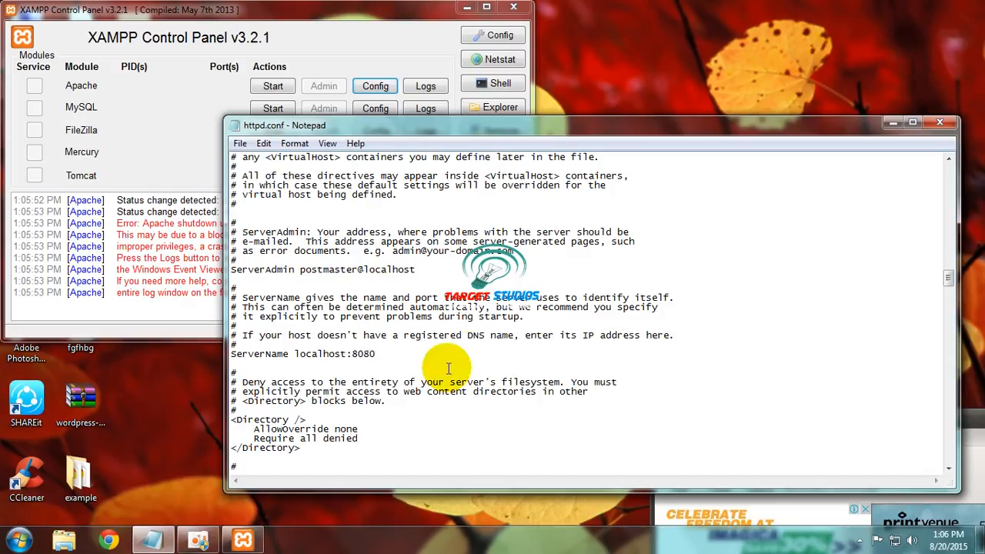
# Step: Close httpd.conf, open httpd-ssl.conf and change 'Listen 443' to 4433
pyautogui.click(939, 123)
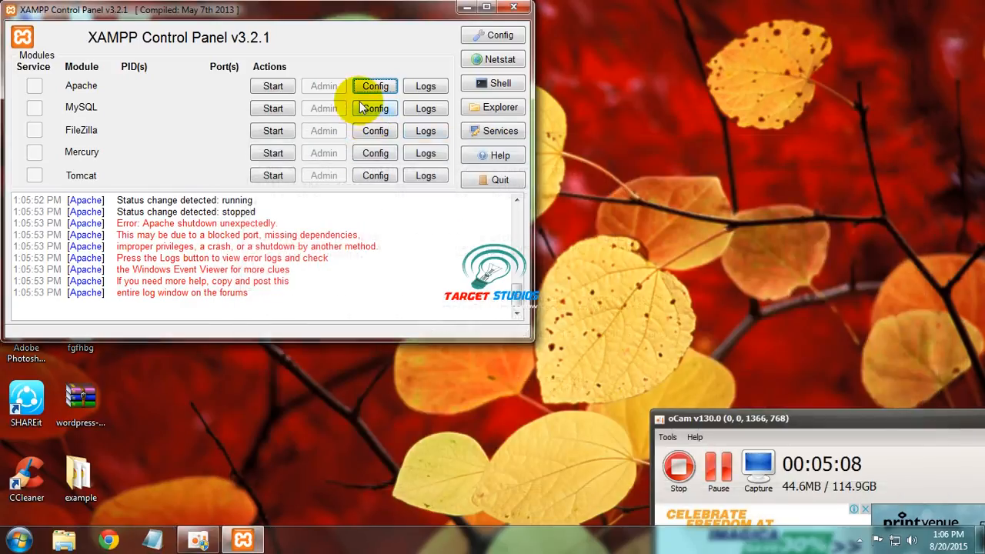
pyautogui.click(371, 86)
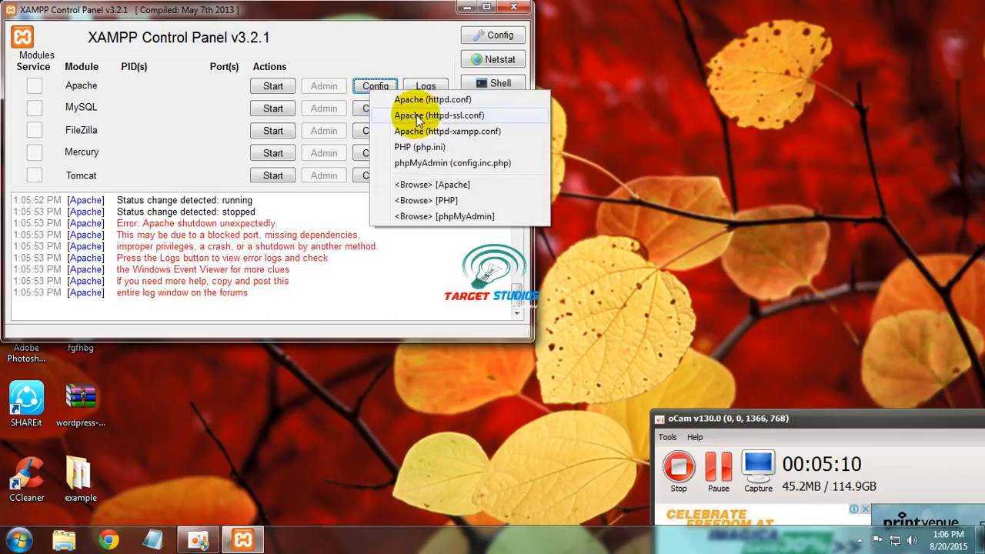
pyautogui.click(416, 117)
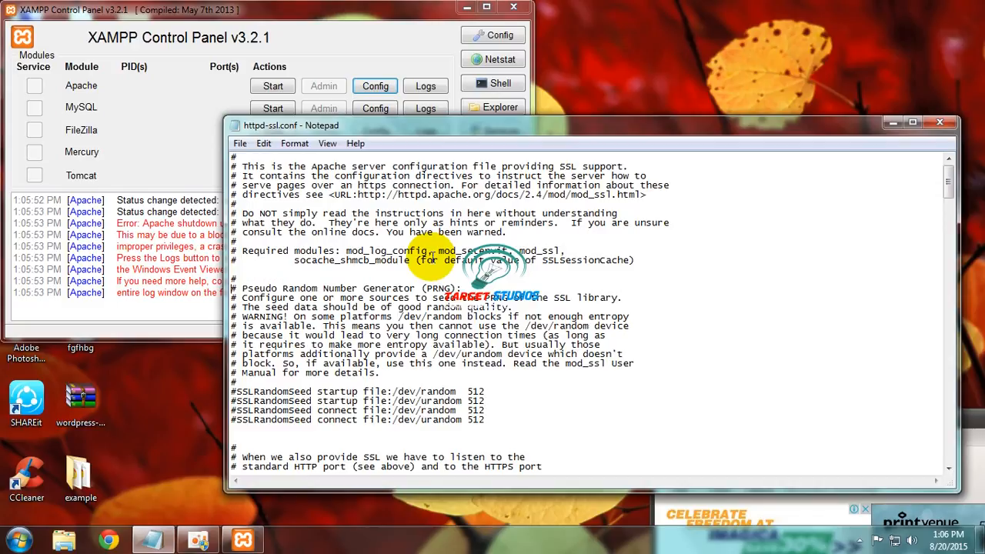
pyautogui.scroll(-5, 432, 256)
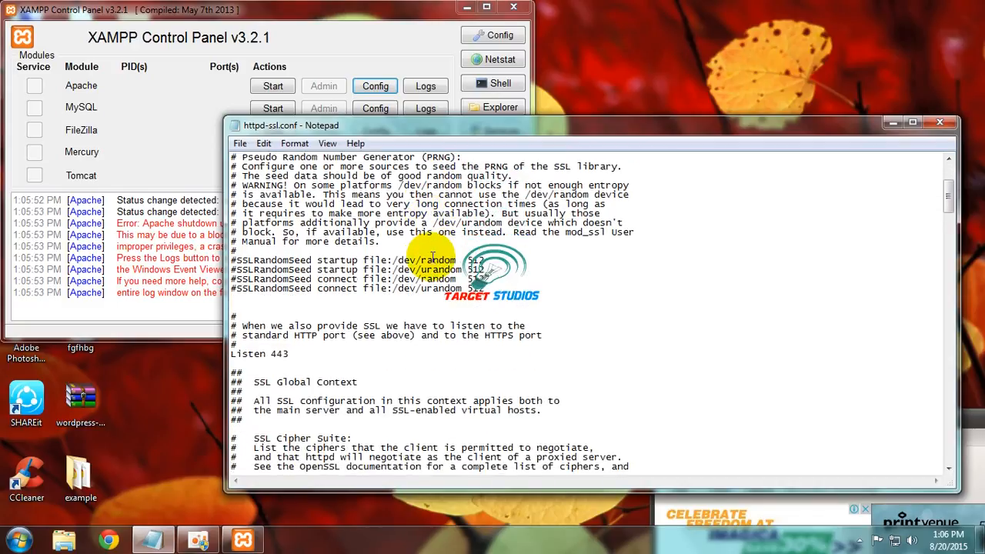
pyautogui.click(378, 353)
pyautogui.write('3')
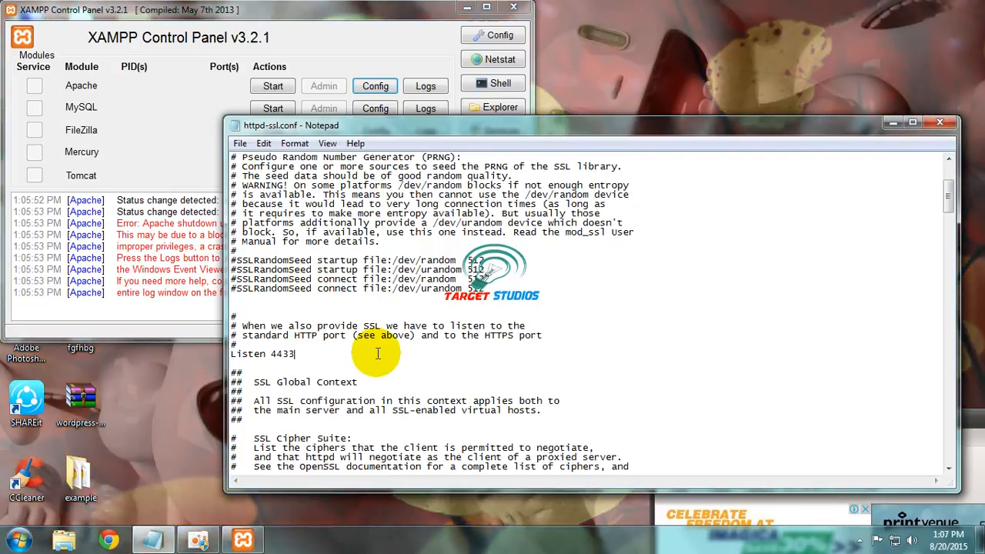
# Step: Change '<VirtualHost _default_:443>' to port 4433 and close the file
pyautogui.scroll(-7, 378, 354)
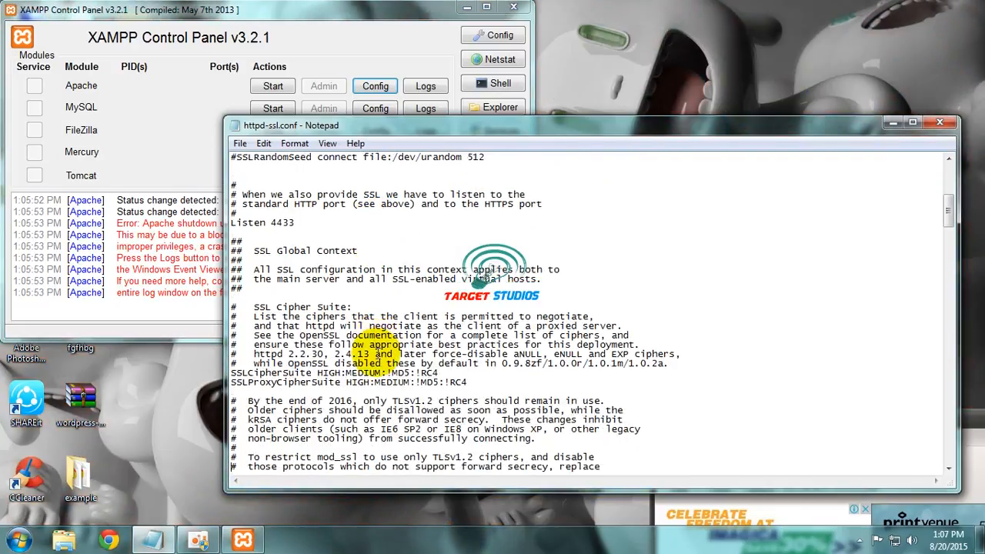
pyautogui.scroll(-7, 376, 354)
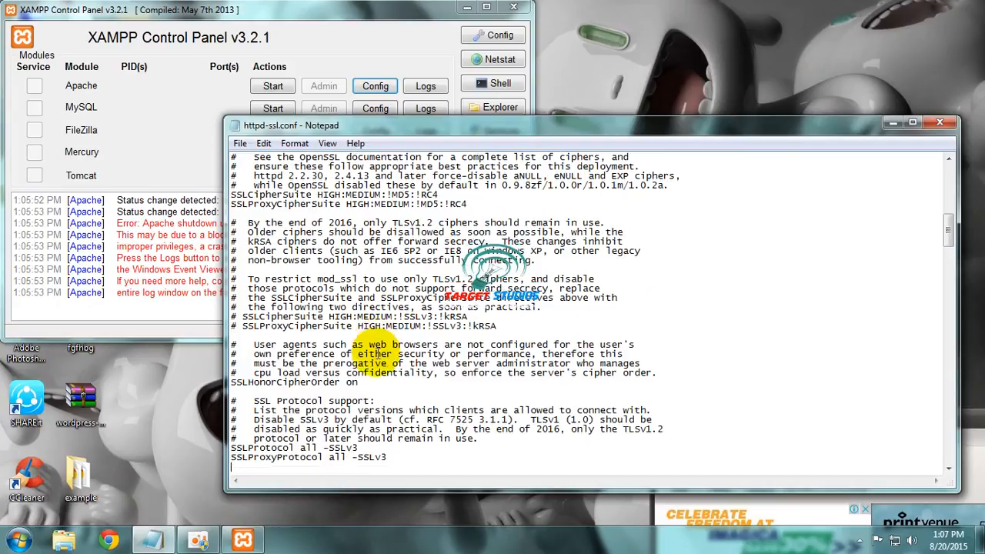
pyautogui.scroll(-10, 376, 354)
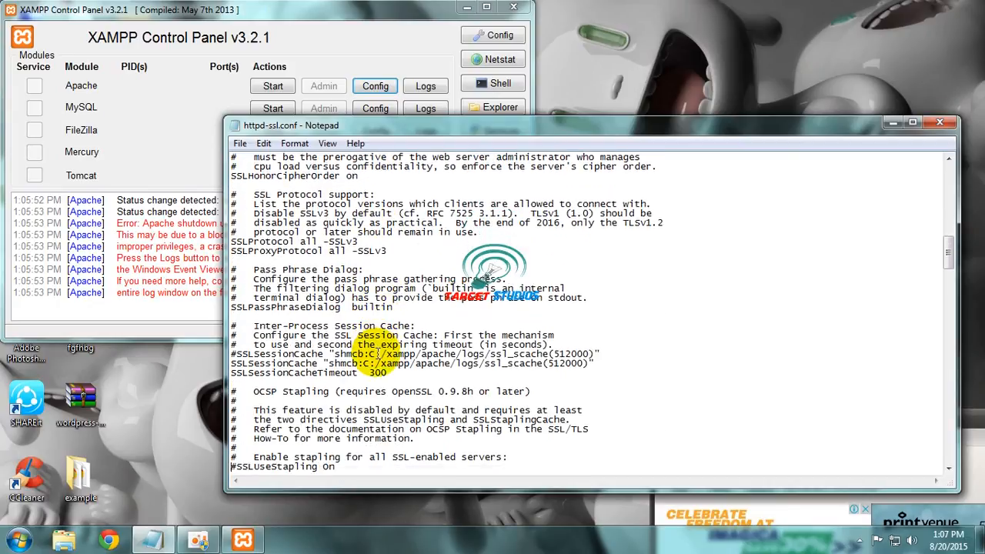
pyautogui.scroll(-4, 376, 354)
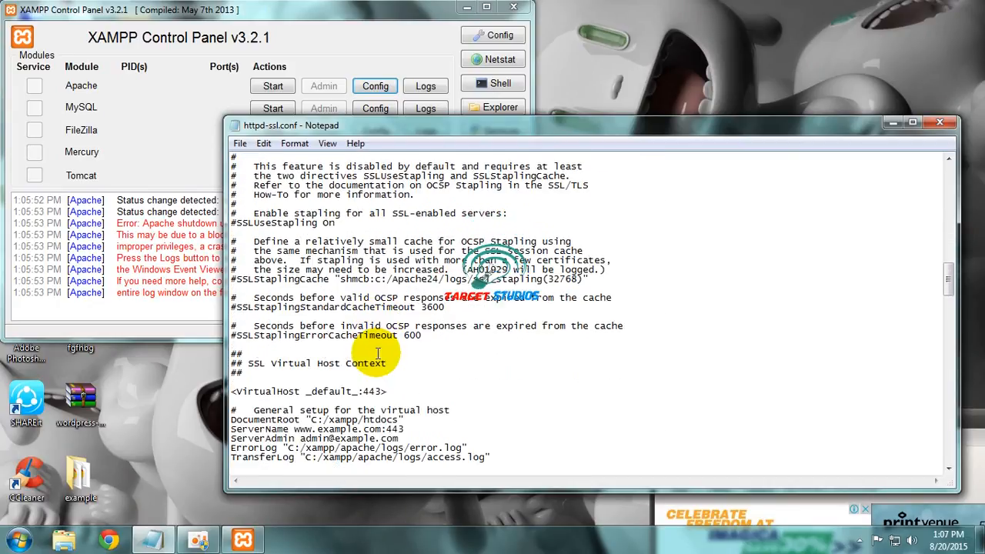
pyautogui.doubleClick(381, 383)
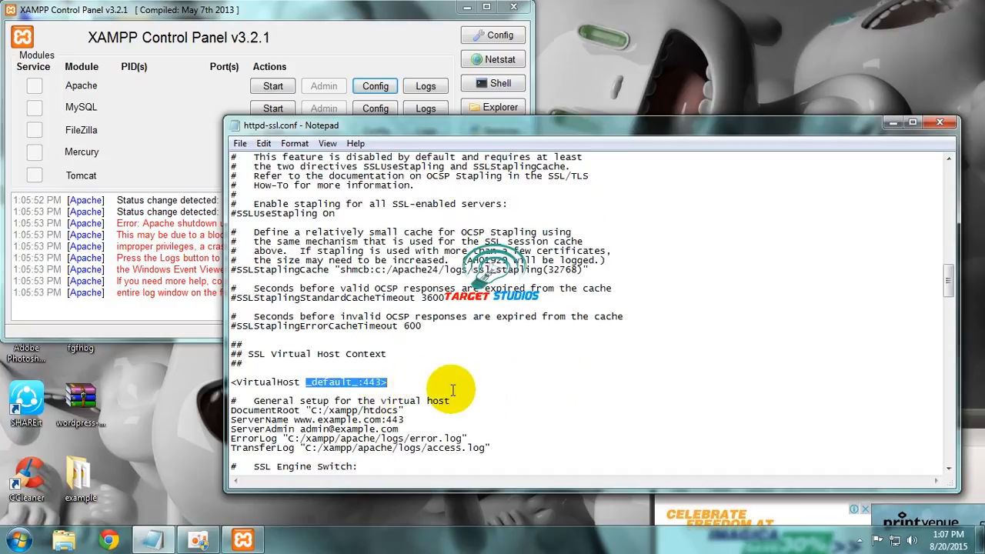
pyautogui.click(380, 386)
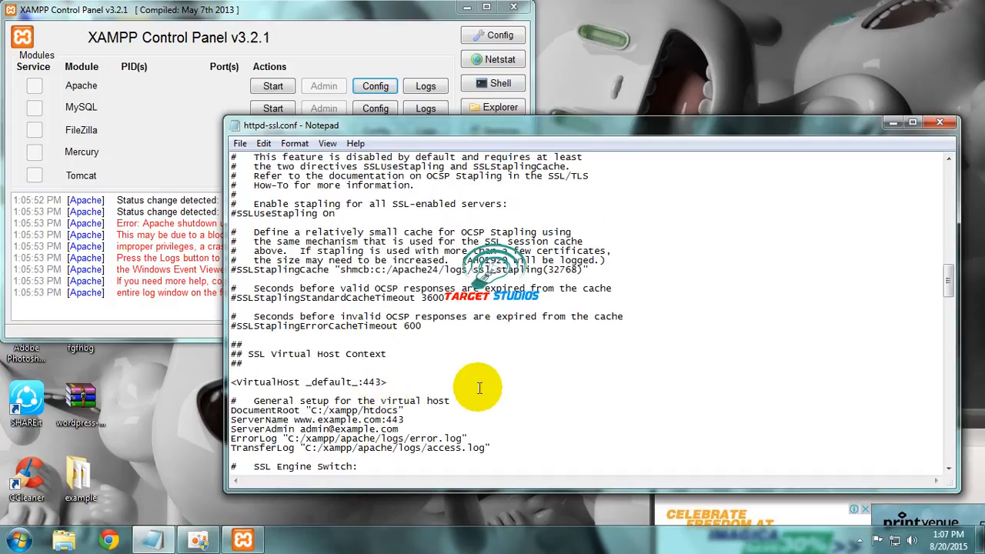
pyautogui.write('3')
pyautogui.click(940, 122)
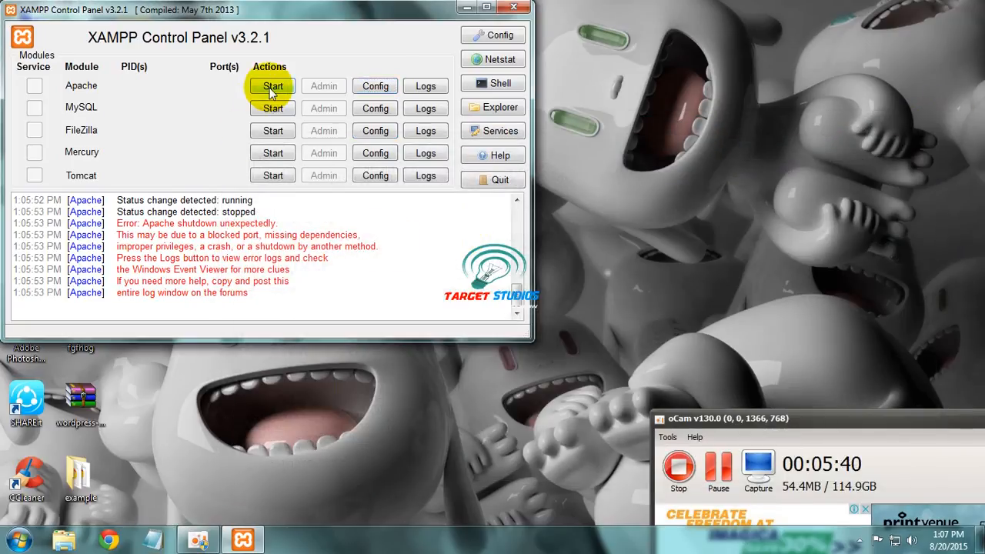
# Step: Start Apache and MySQL, close the XAMPP Control Panel and launch Chrome
pyautogui.click(270, 90)
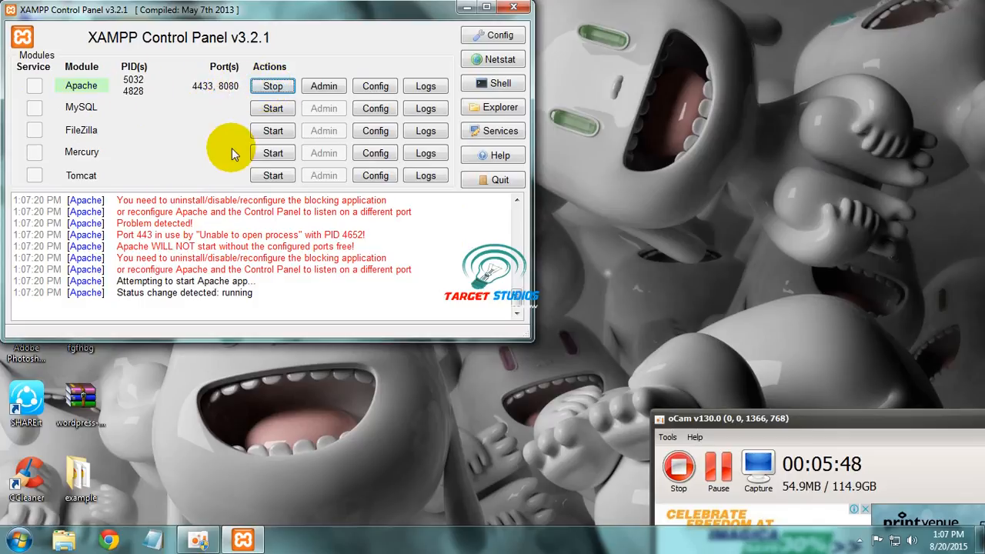
pyautogui.click(280, 109)
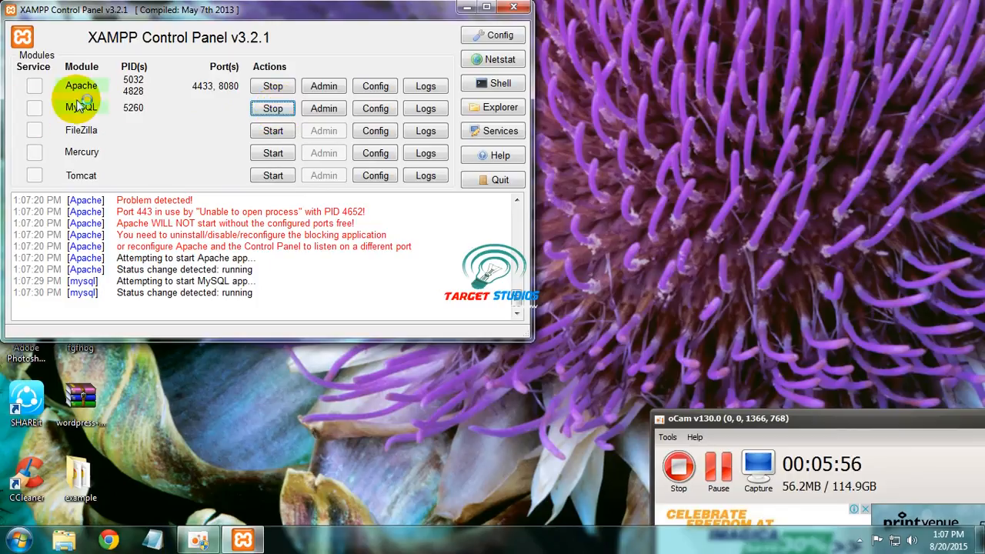
pyautogui.click(513, 8)
pyautogui.click(109, 540)
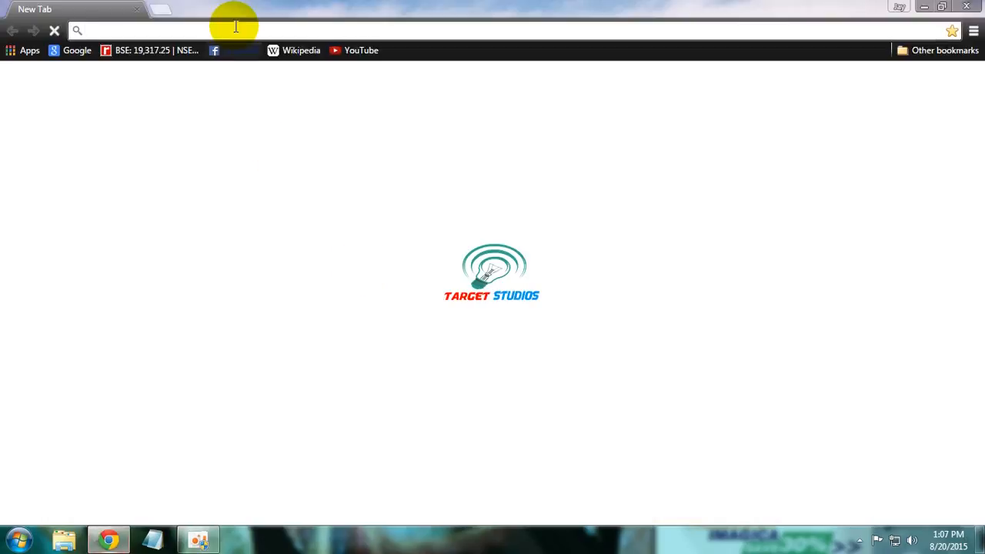
# Step: Load localhost:8080 to confirm the XAMPP dashboard, then close it leaving a new tab
pyautogui.write('loca')
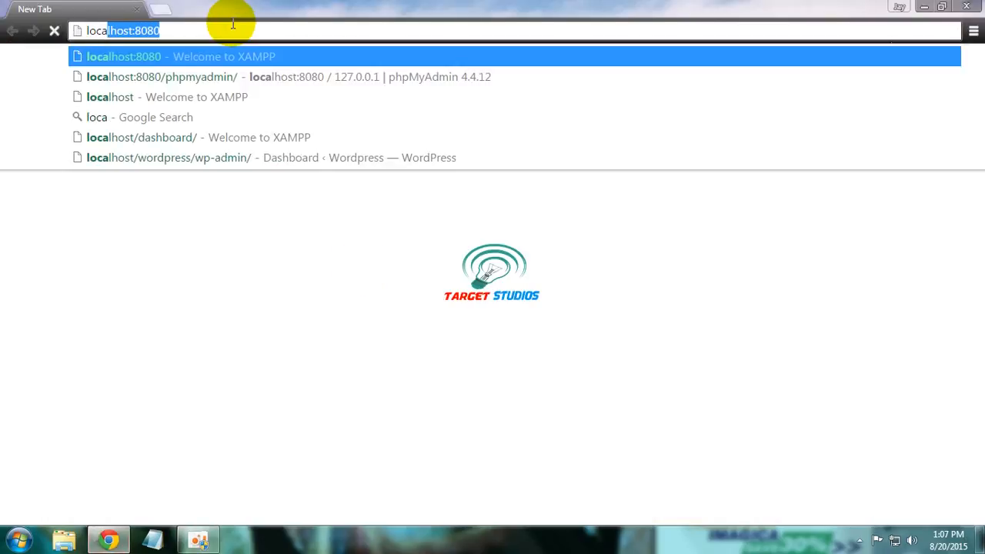
pyautogui.write('lhost')
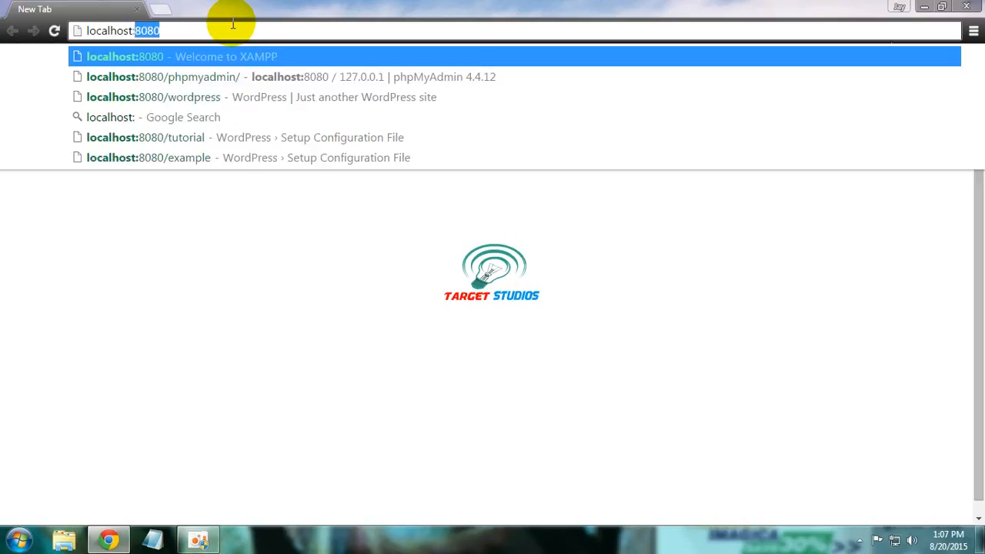
pyautogui.write(':8080')
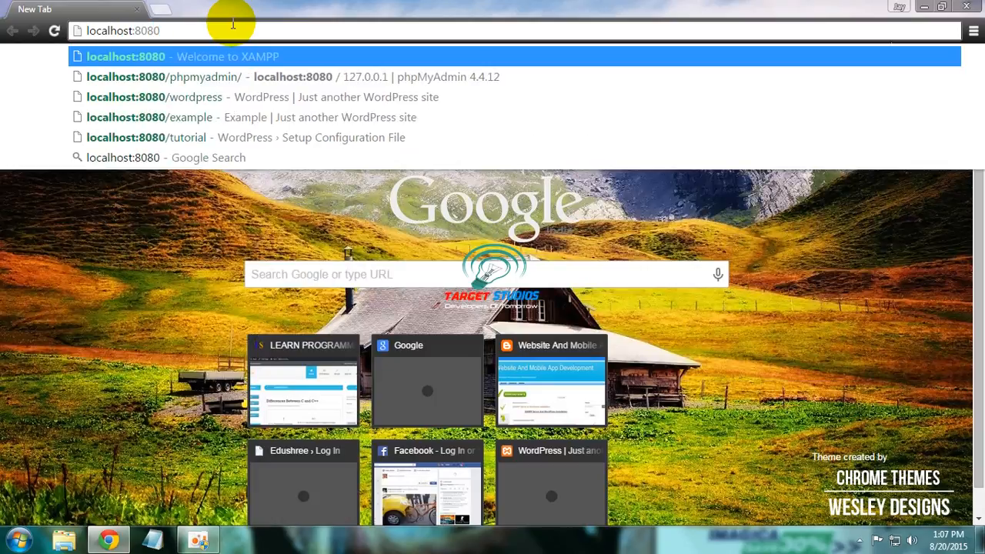
pyautogui.press('Return')
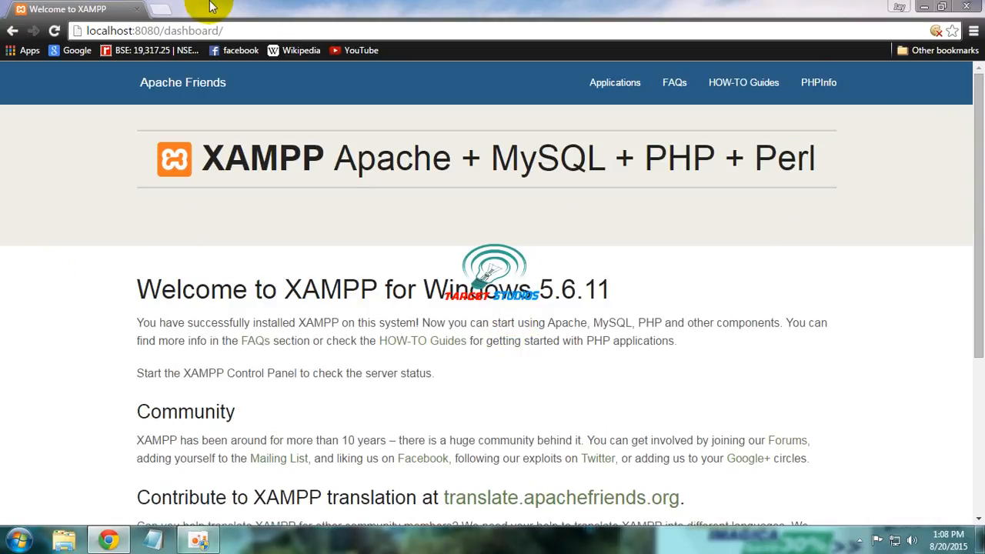
pyautogui.click(160, 8)
pyautogui.click(137, 10)
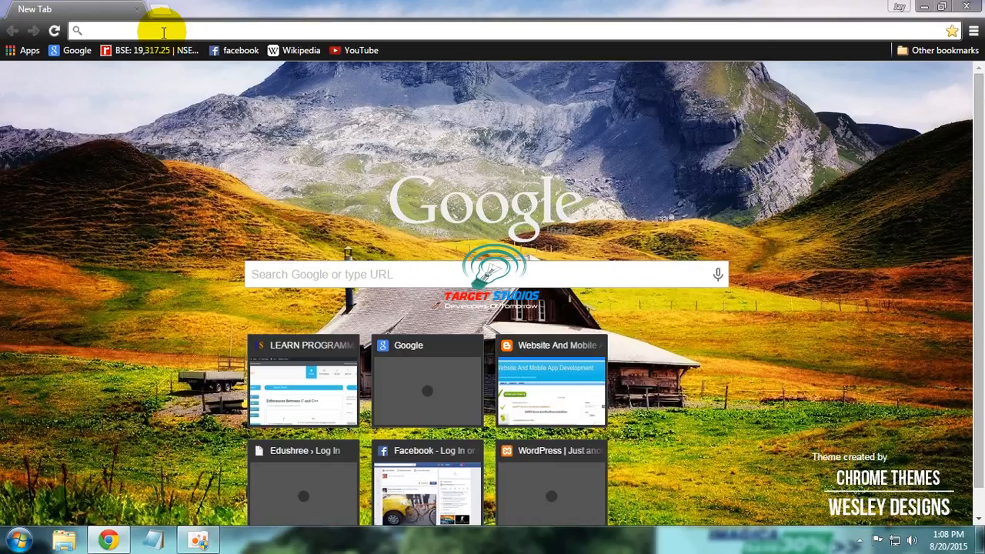
# Step: Load wordpress.org in Chrome, where WordPress 4.3 is offered, then close Chrome
pyautogui.write('wordpress.org')
pyautogui.press('Return')
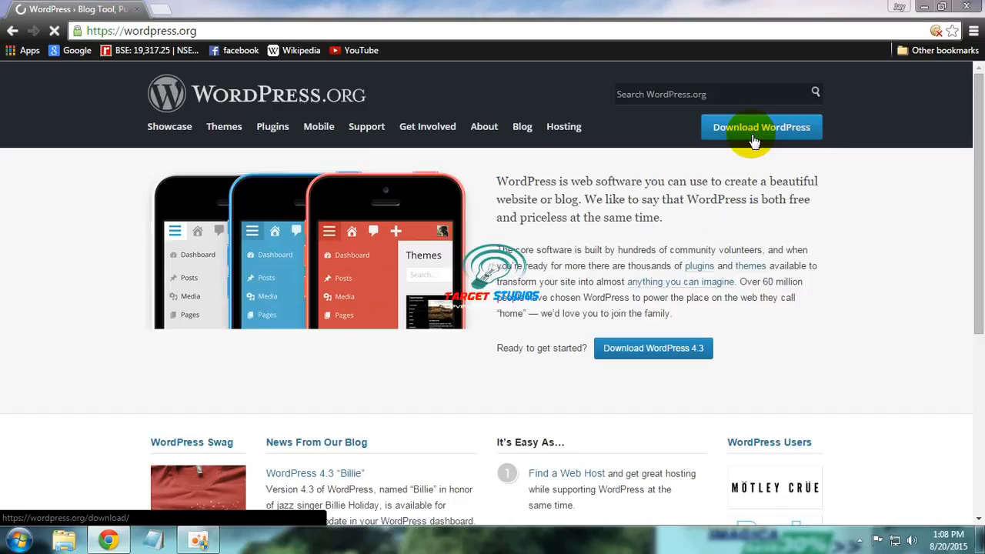
pyautogui.click(966, 6)
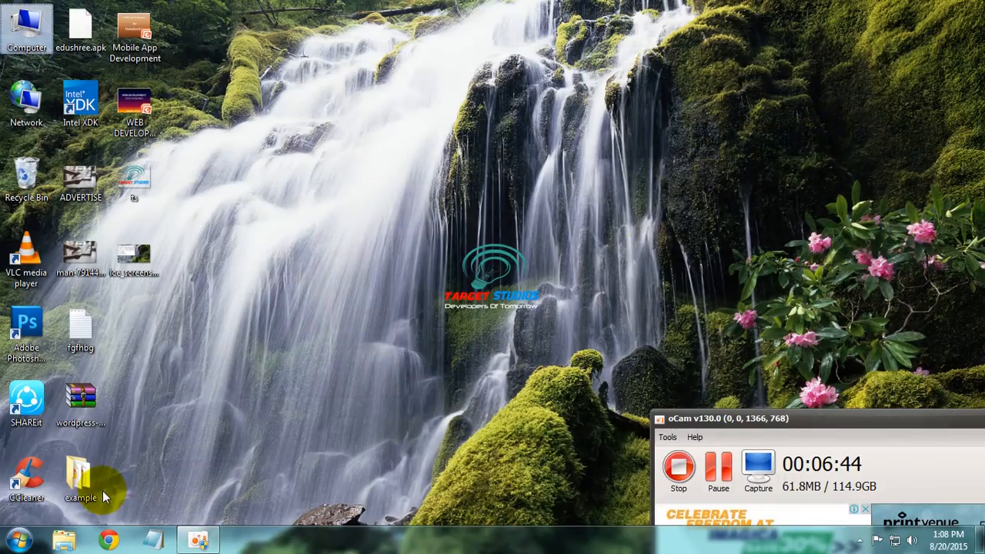
# Step: Inspect the wordpress folder in wordpress-4.3.zip, close WinRAR and select the desktop example folder
pyautogui.click(88, 416)
pyautogui.doubleClick(86, 415)
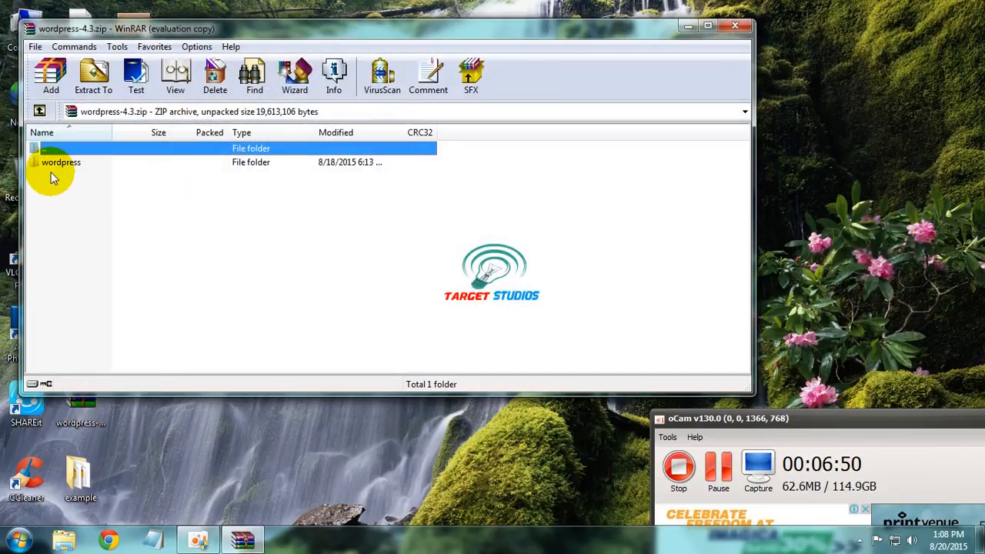
pyautogui.click(66, 167)
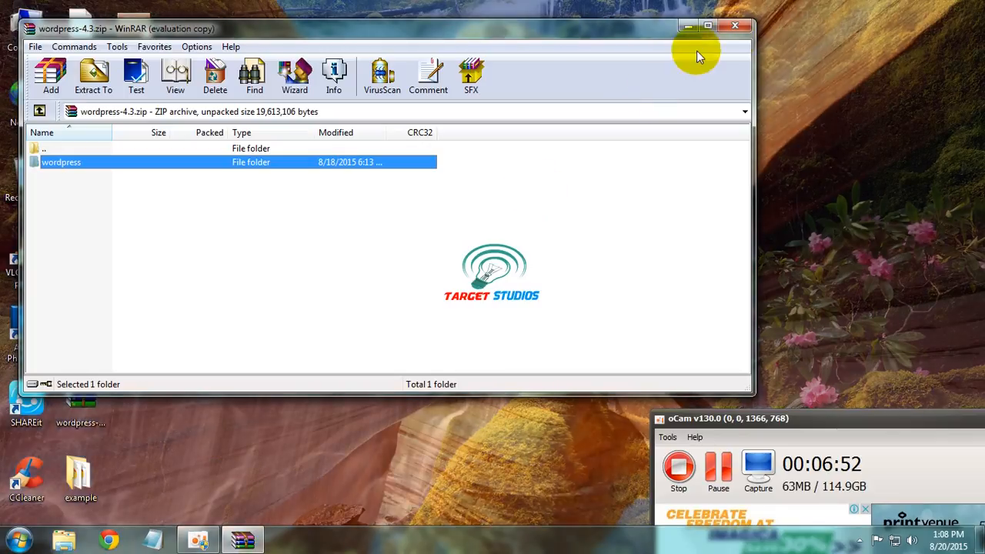
pyautogui.click(736, 30)
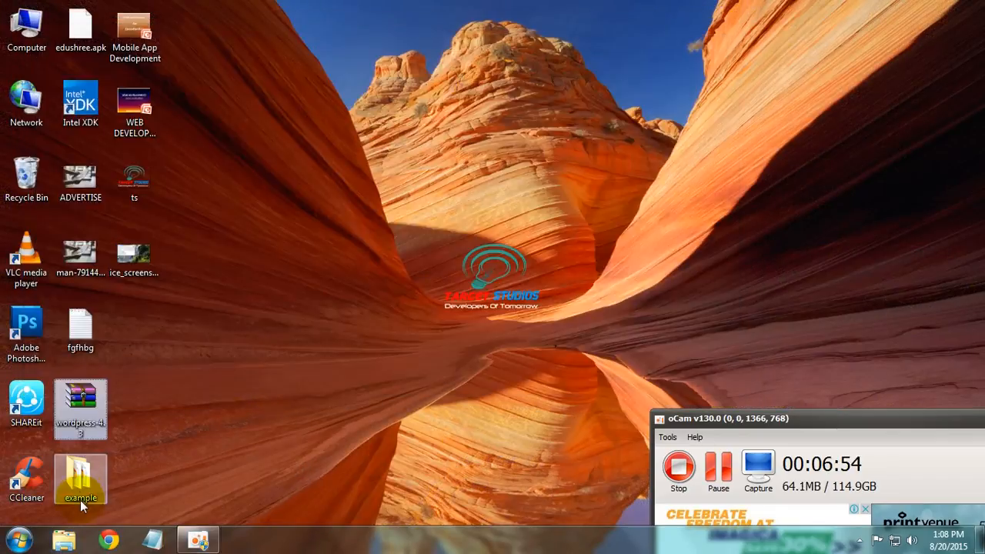
pyautogui.click(81, 497)
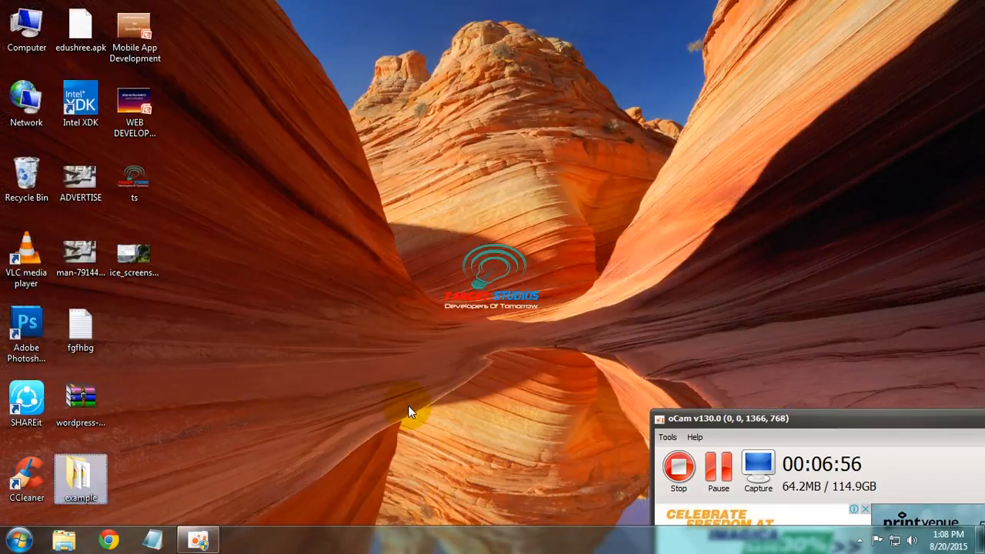
pyautogui.click(40, 34)
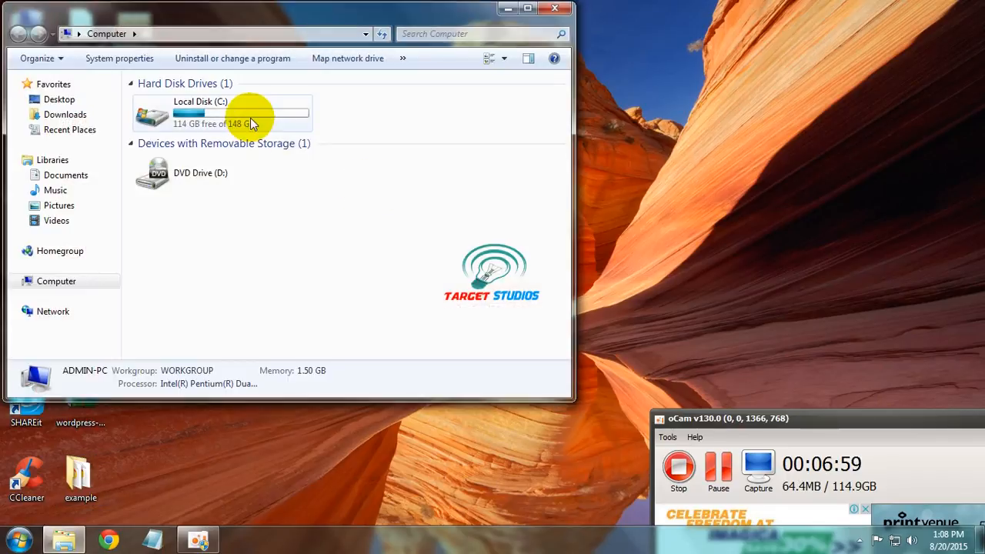
# Step: Paste the example folder into C:\xampp\htdocs and close Explorer
pyautogui.doubleClick(249, 117)
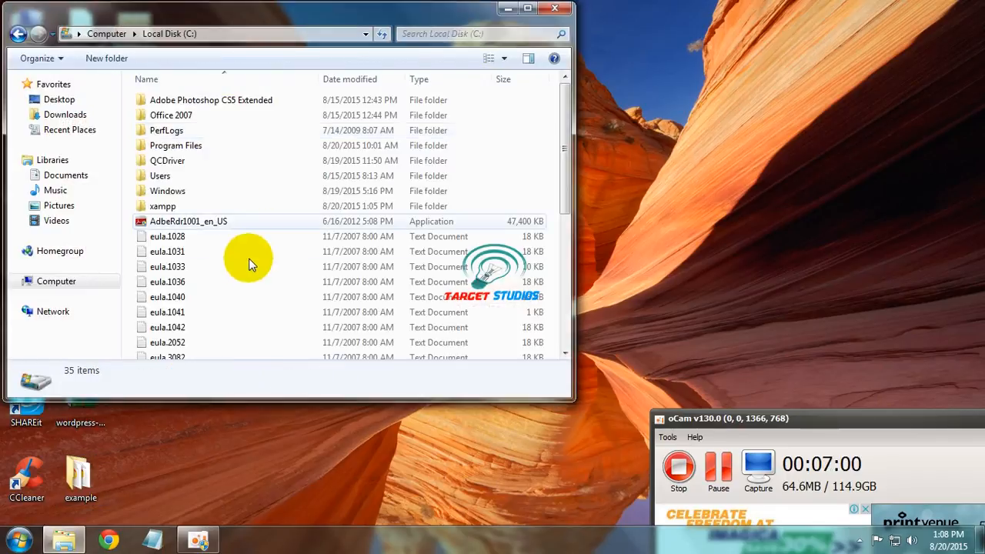
pyautogui.doubleClick(175, 205)
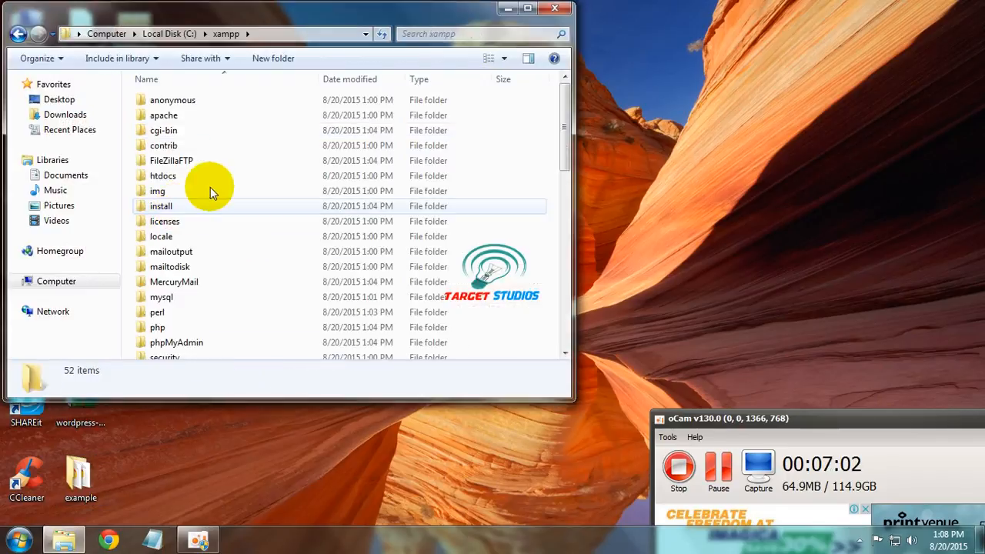
pyautogui.doubleClick(215, 180)
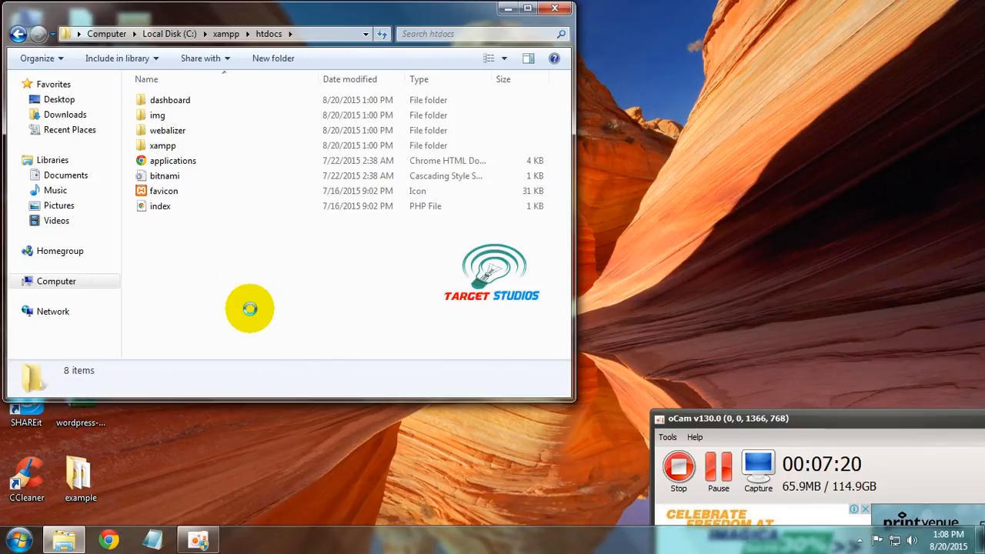
pyautogui.hotkey('ctrl', 'v')
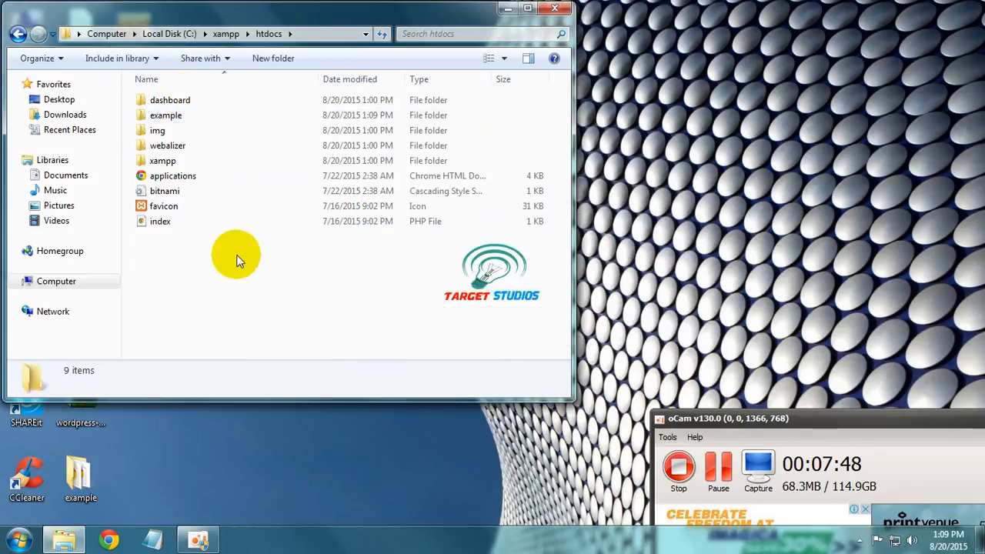
pyautogui.click(554, 7)
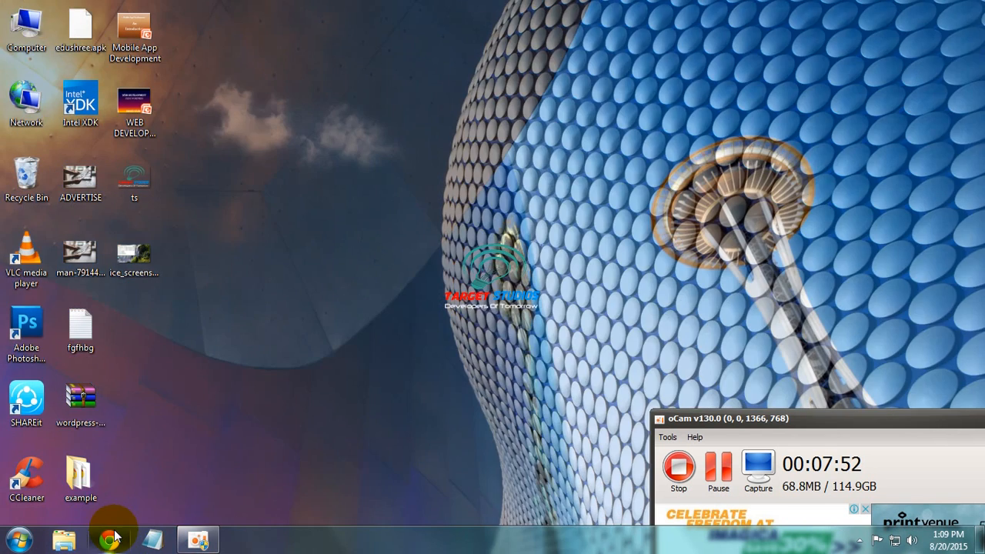
# Step: Load localhost:8080/example in Chrome to reach the WordPress language page, plus a blank tab
pyautogui.click(112, 537)
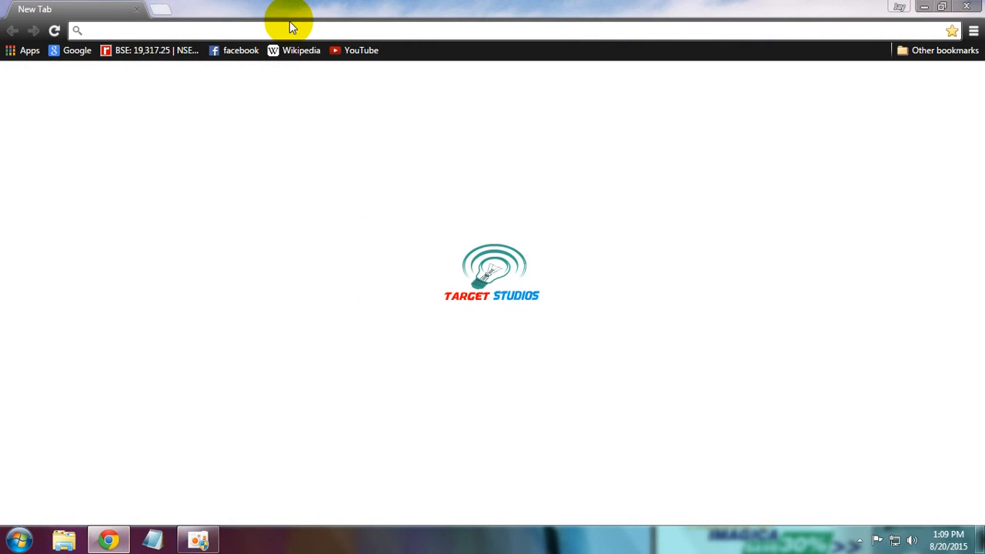
pyautogui.write('l')
pyautogui.press('Right')
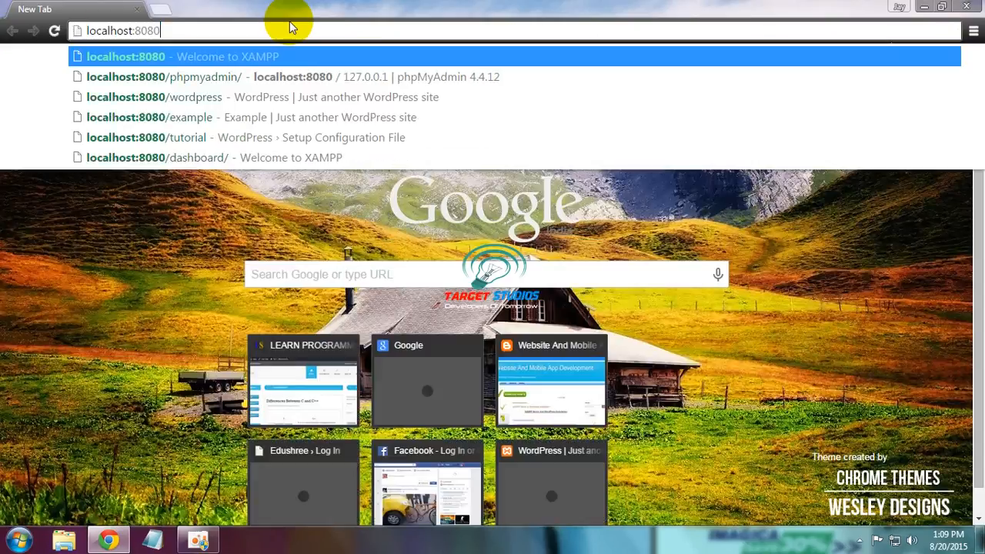
pyautogui.write('/example')
pyautogui.press('Return')
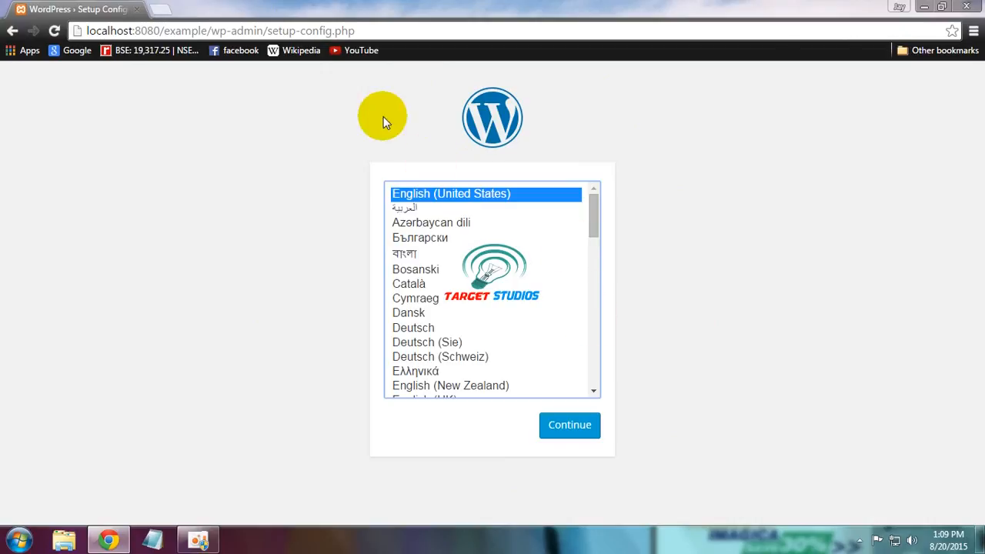
pyautogui.click(162, 7)
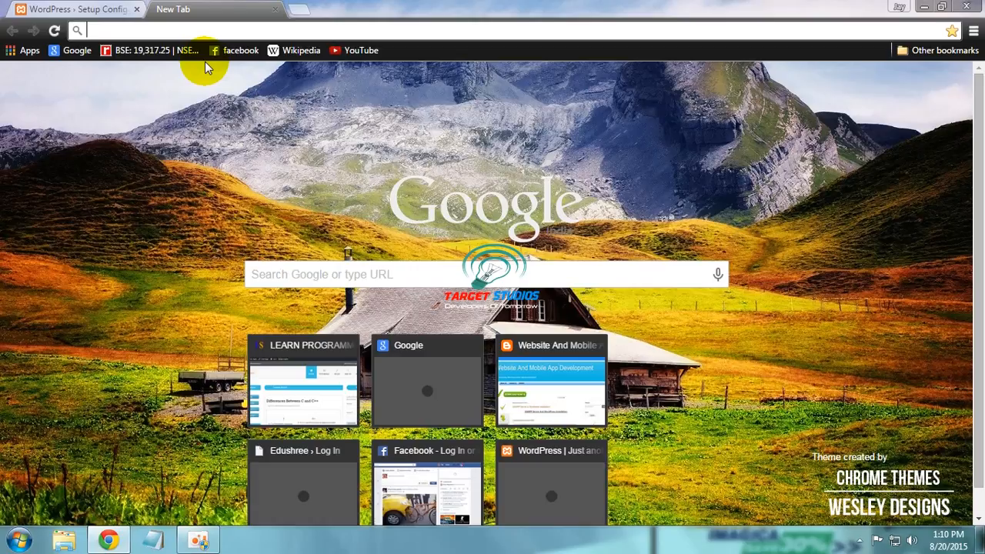
# Step: Create an empty database named example in phpMyAdmin at localhost:8080/phpmyadmin, then close it
pyautogui.write('lo')
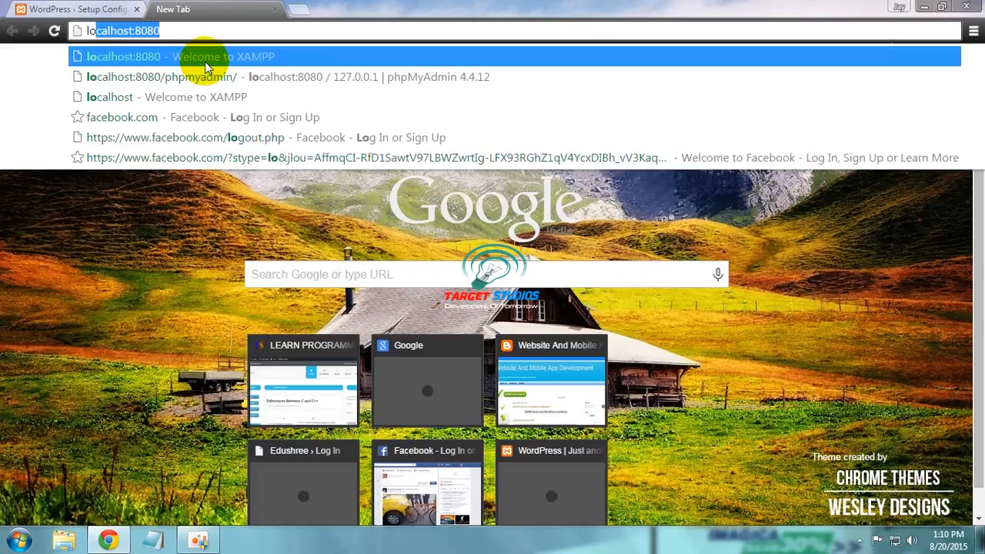
pyautogui.press('Down')
pyautogui.press('Return')
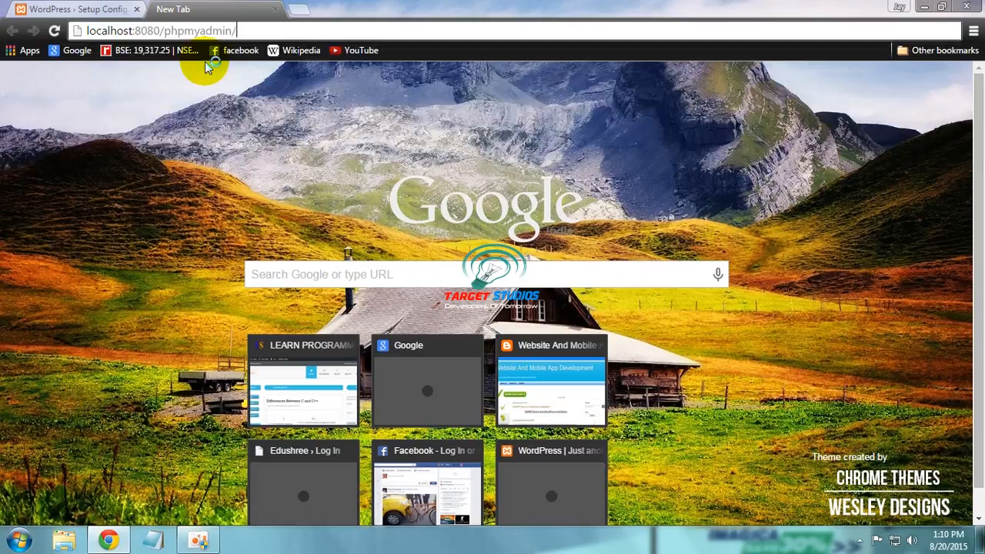
pyautogui.click(48, 9)
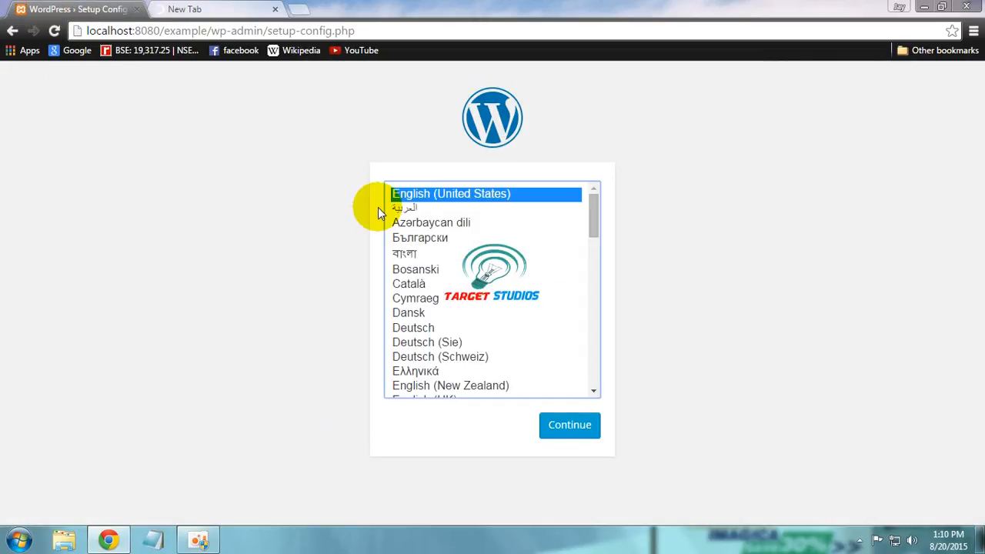
pyautogui.click(192, 8)
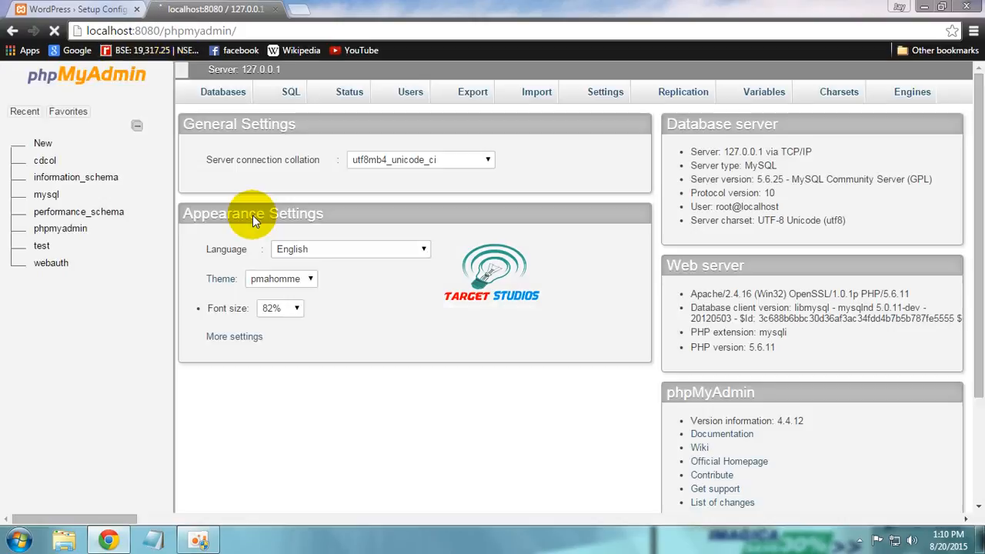
pyautogui.click(227, 93)
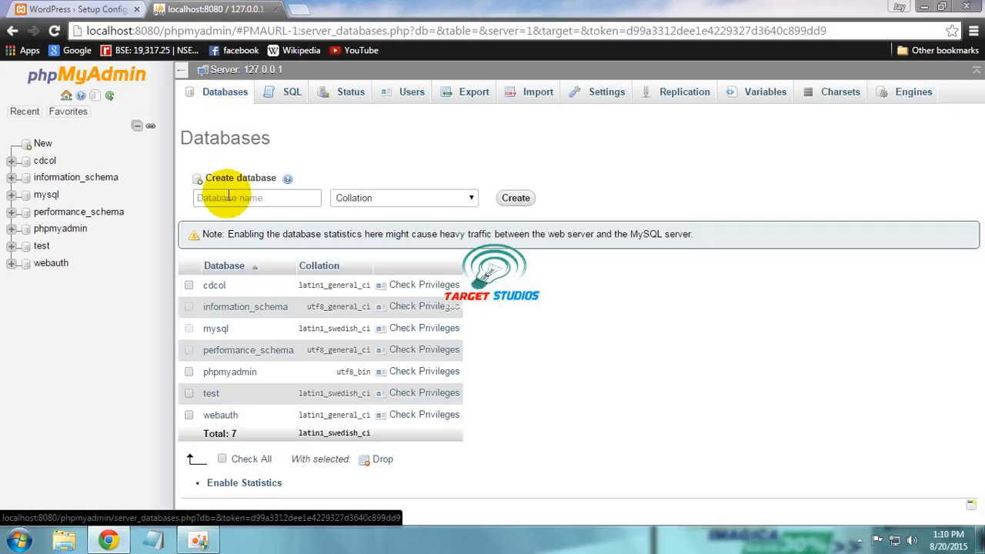
pyautogui.click(229, 198)
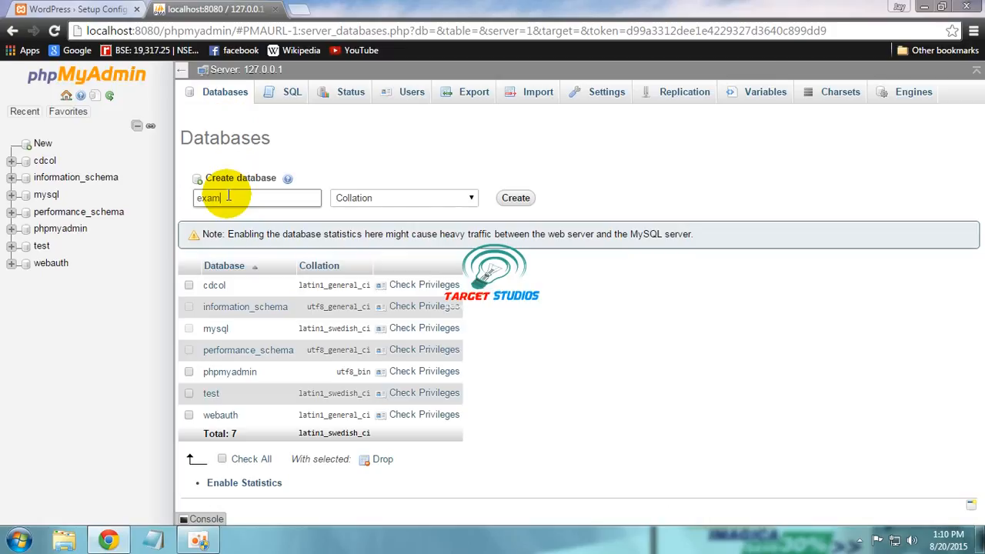
pyautogui.click(523, 198)
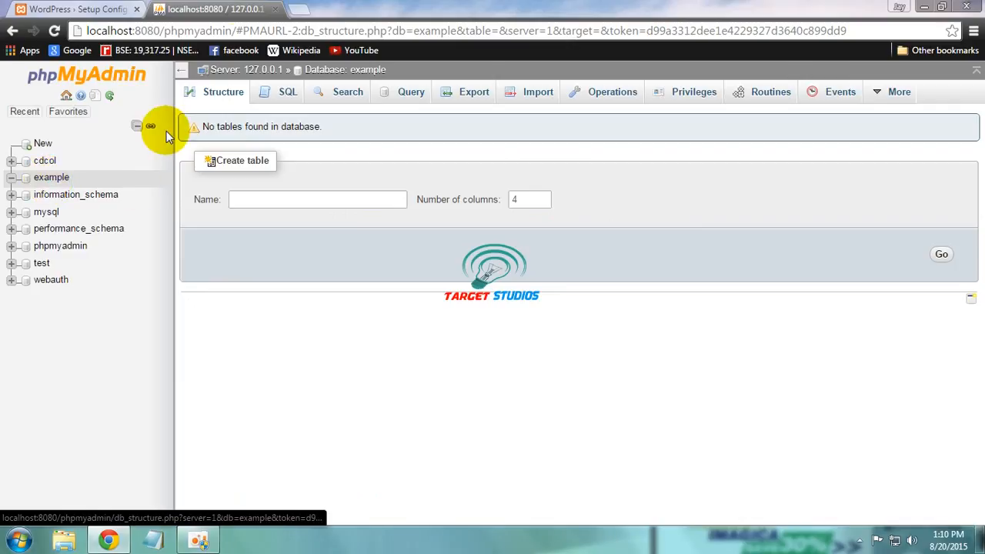
pyautogui.click(274, 10)
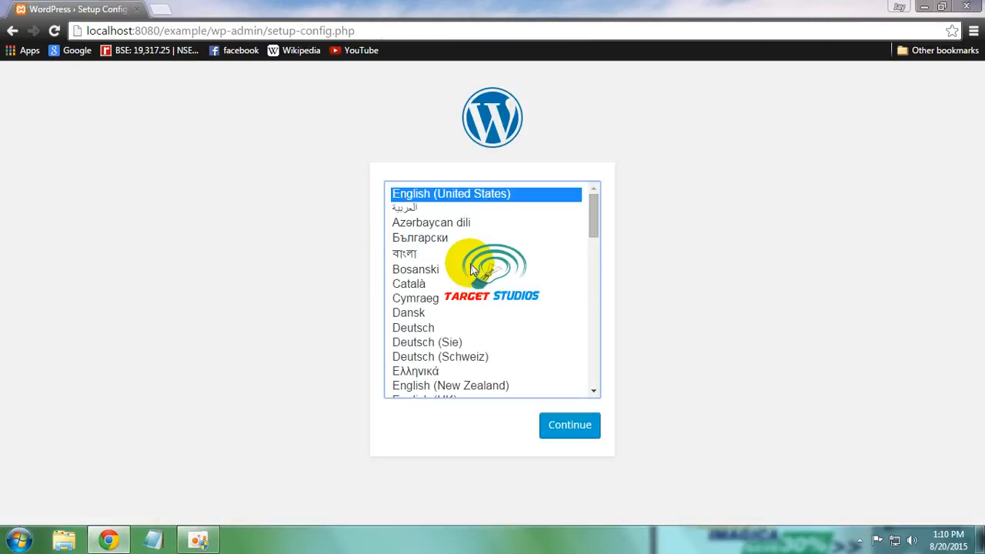
# Step: Continue with English (United States) and get past the welcome page with Let's go!
pyautogui.click(580, 428)
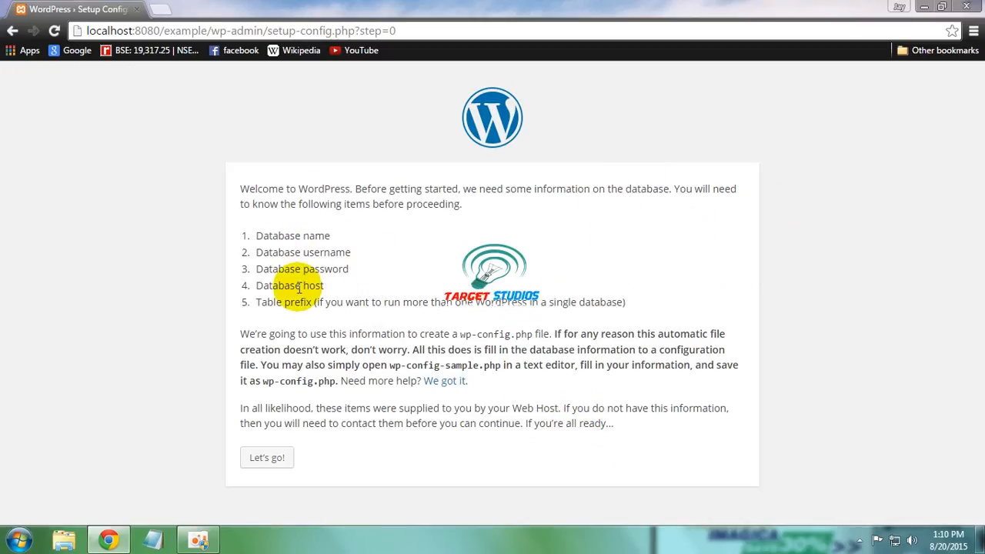
pyautogui.click(261, 459)
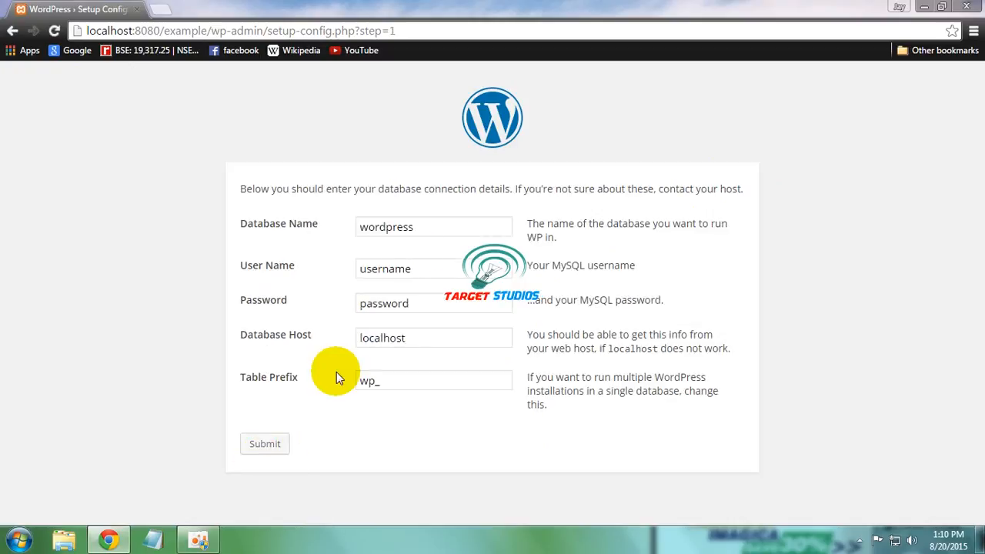
# Step: Enter database name example, user name root and a blank password
pyautogui.click(422, 234)
pyautogui.hotkey('ctrl', 'a')
pyautogui.write('ex')
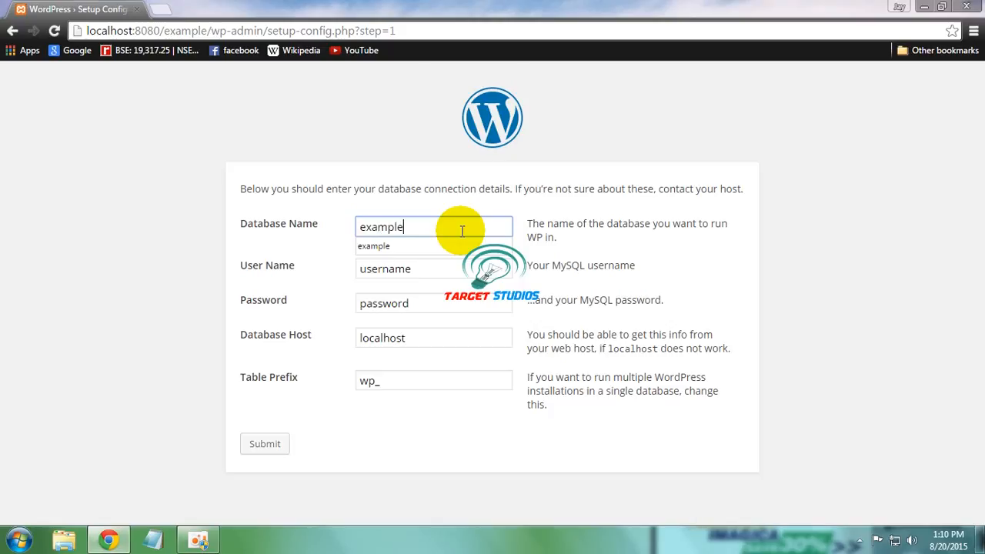
pyautogui.write('ample')
pyautogui.click(461, 246)
pyautogui.click(453, 271)
pyautogui.hotkey('ctrl', 'a')
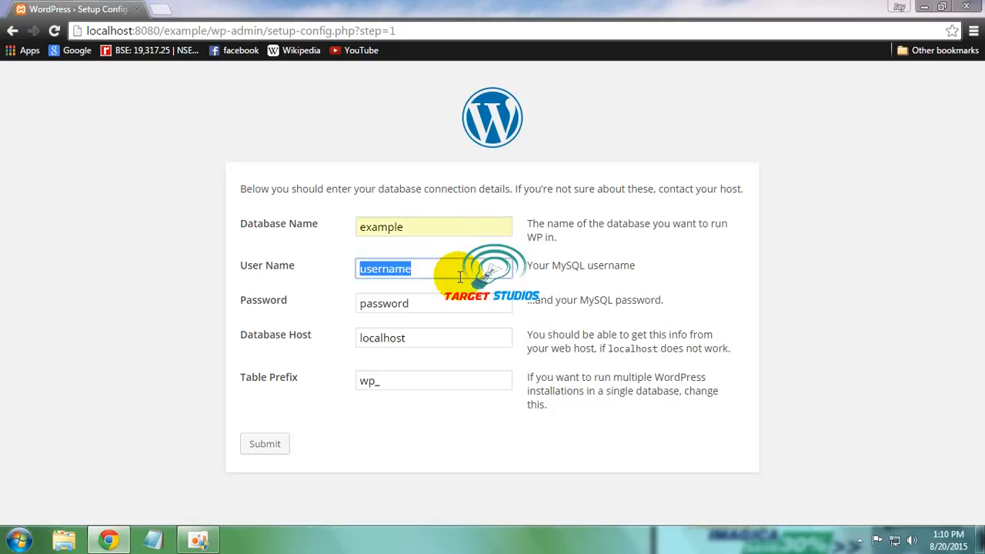
pyautogui.write('root')
pyautogui.click(459, 302)
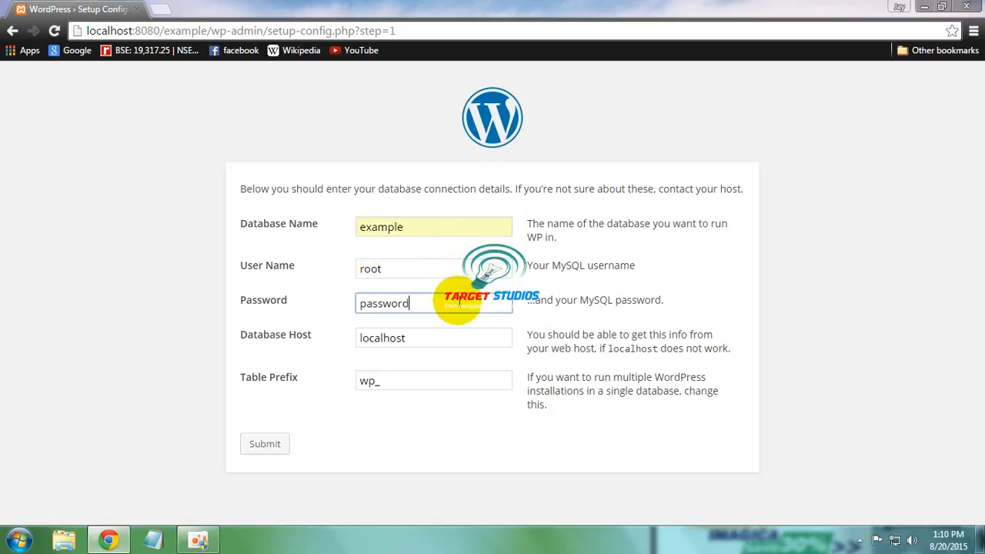
pyautogui.hotkey('ctrl', 'a')
pyautogui.press('BackSpace')
pyautogui.click(369, 423)
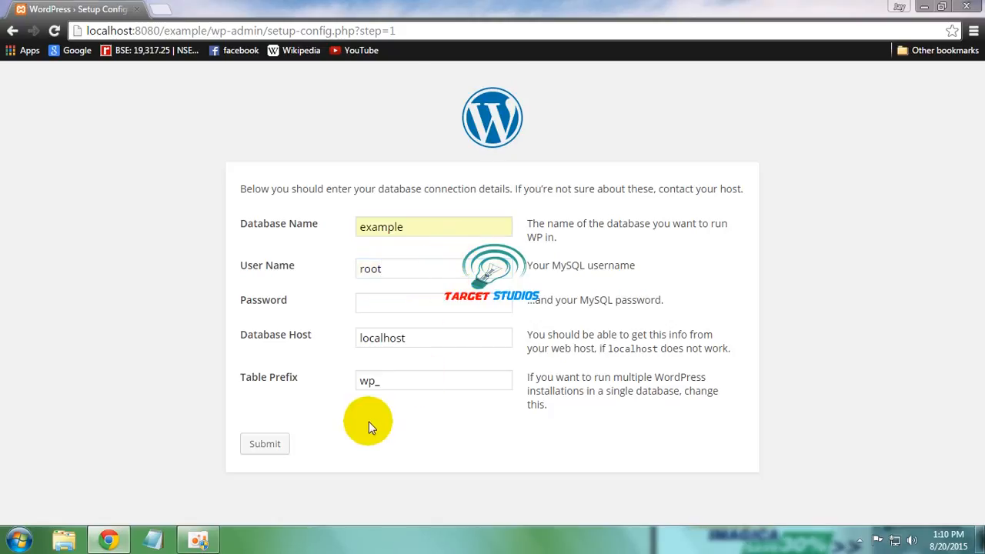
# Step: Confirm the user is root and the host is localhost, then submit the connection details
pyautogui.click(438, 270)
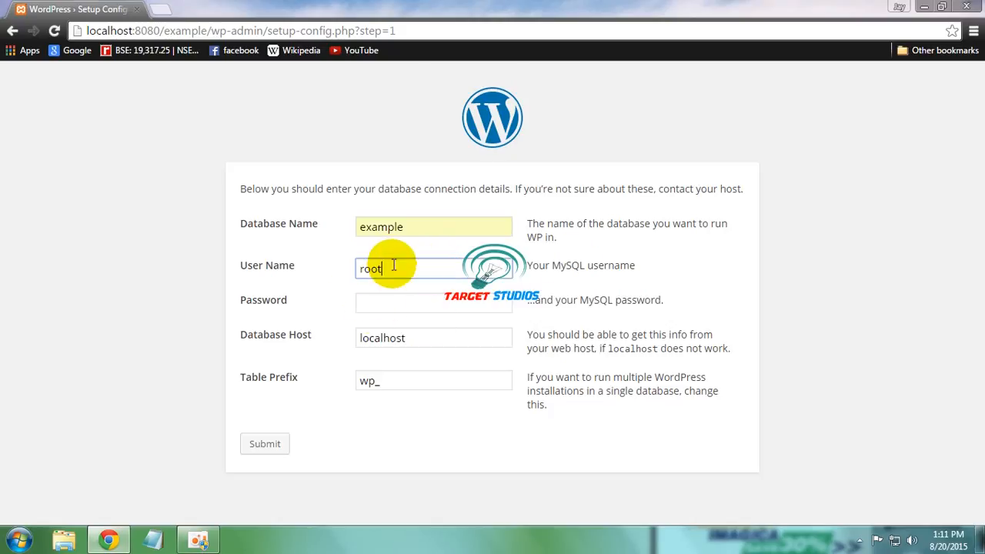
pyautogui.click(412, 441)
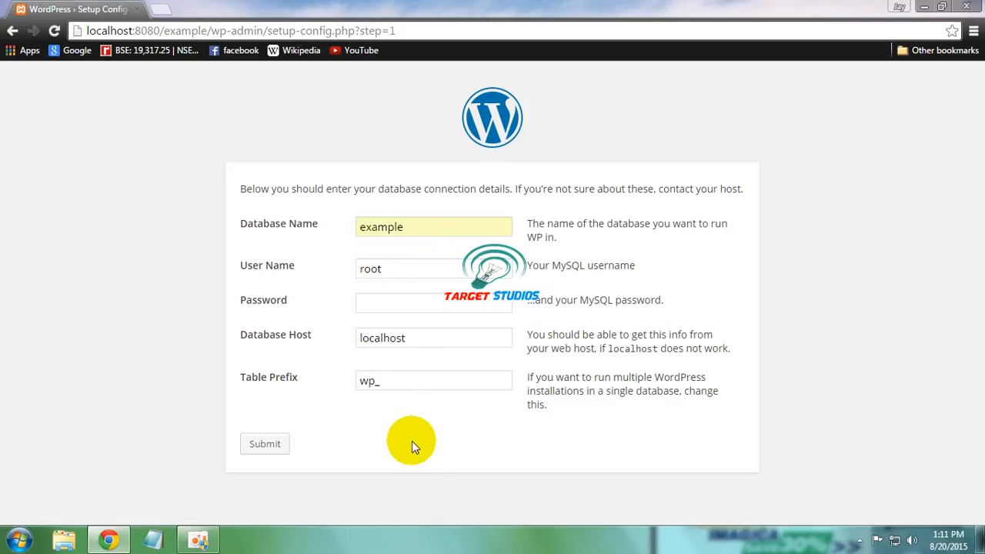
pyautogui.click(436, 341)
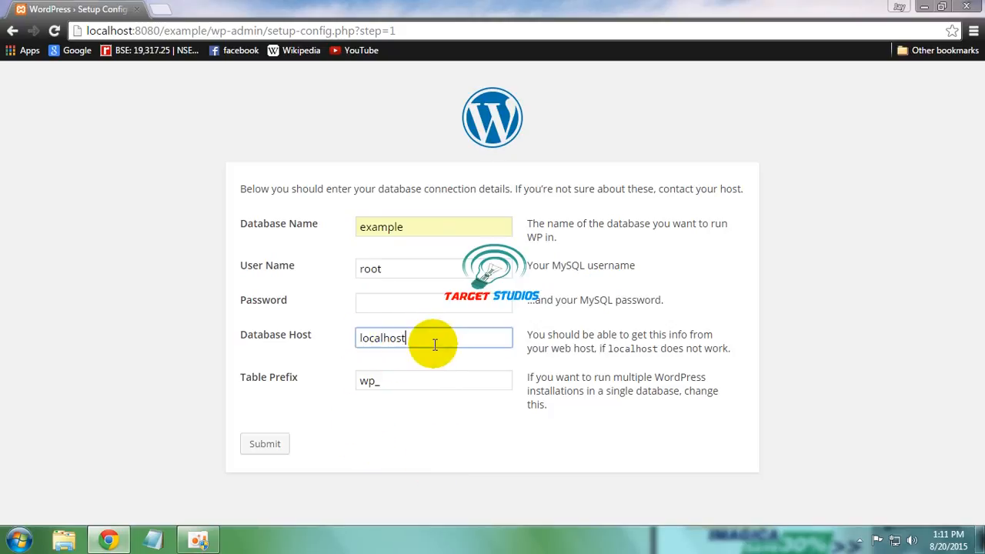
pyautogui.click(408, 445)
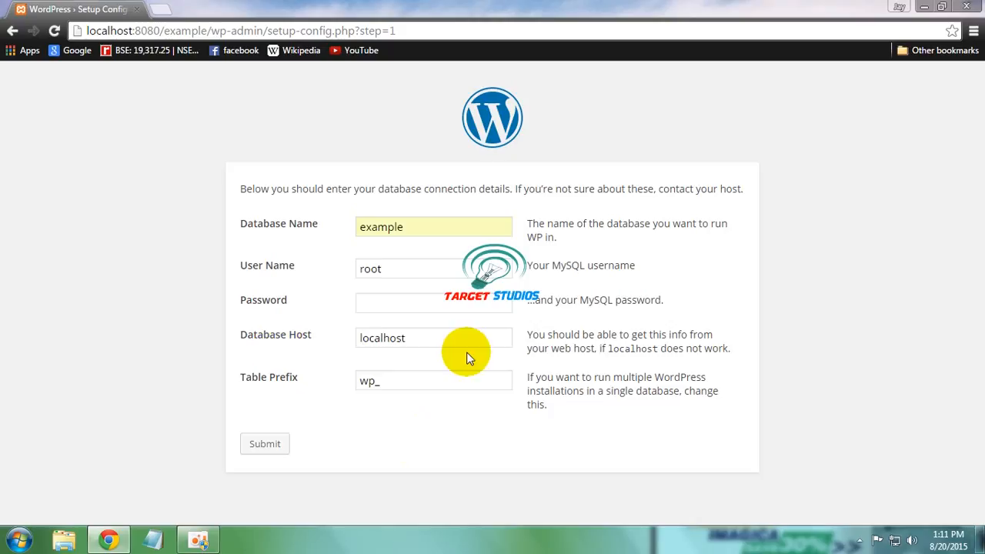
pyautogui.click(423, 340)
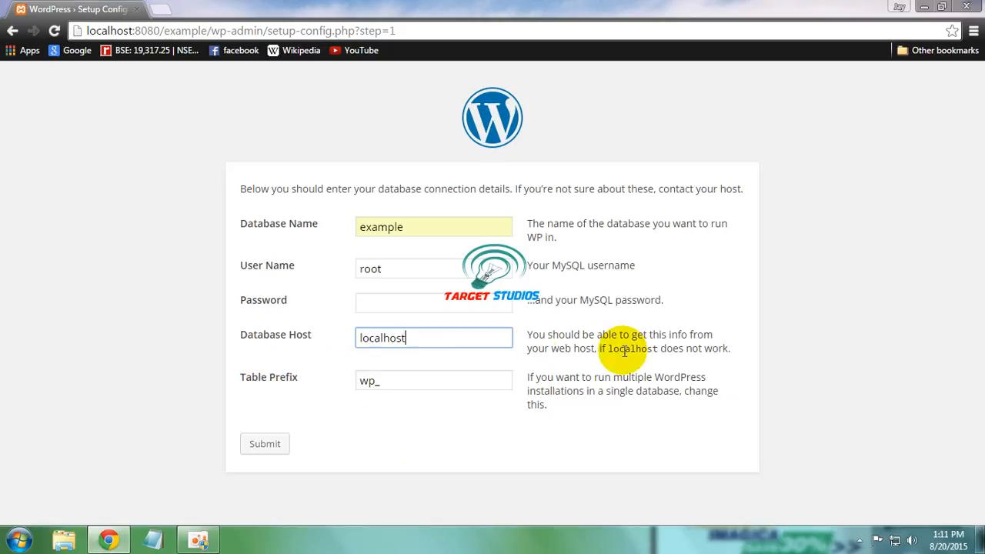
pyautogui.click(530, 450)
pyautogui.click(278, 447)
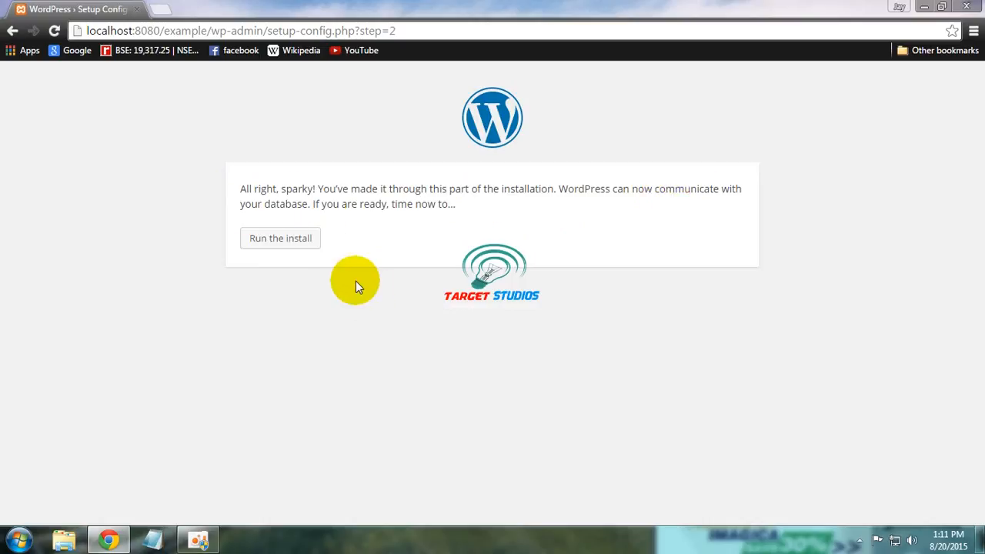
# Step: Run the install and enter the site title Example
pyautogui.click(290, 244)
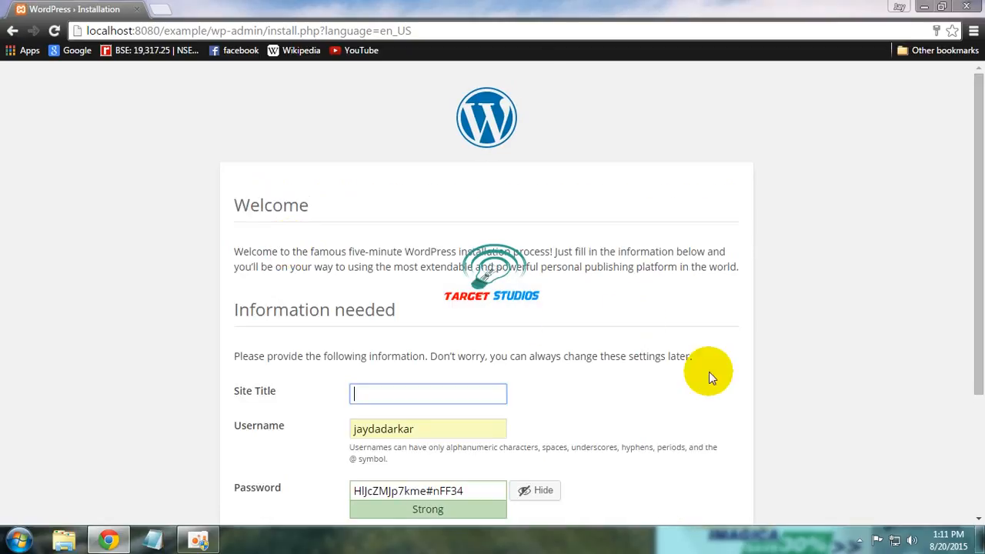
pyautogui.moveTo(970, 314); pyautogui.dragTo(980, 373)
pyautogui.scroll(-1, 970, 374)
pyautogui.click(405, 256)
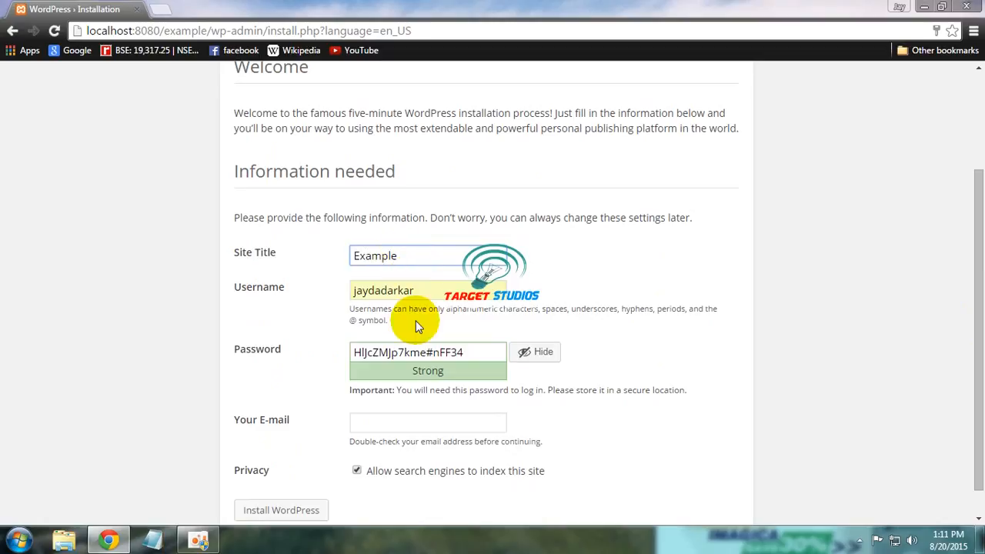
# Step: Replace the suggested admin password and move on to the e-mail field
pyautogui.click(488, 352)
pyautogui.hotkey('ctrl', 'a')
pyautogui.write('te')
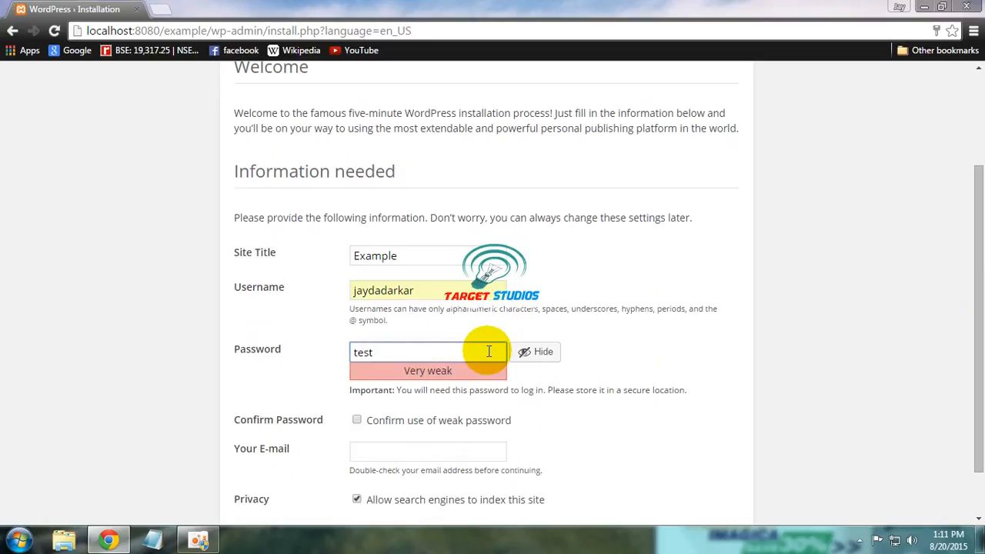
pyautogui.click(801, 354)
pyautogui.scroll(-2, 967, 347)
pyautogui.click(452, 393)
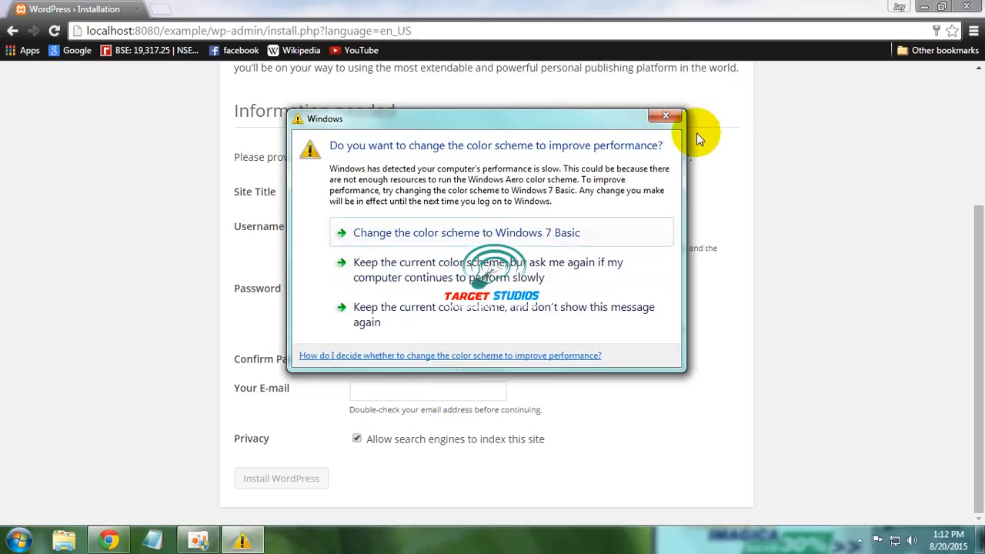
pyautogui.click(665, 116)
# Step: Fill the admin e-mail from a saved address and select the weak password
pyautogui.click(464, 396)
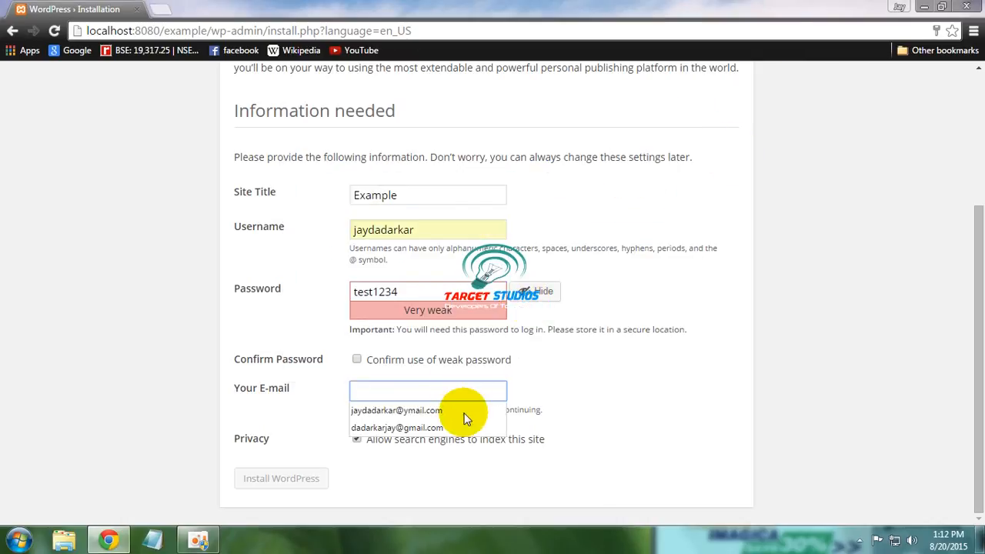
pyautogui.click(461, 428)
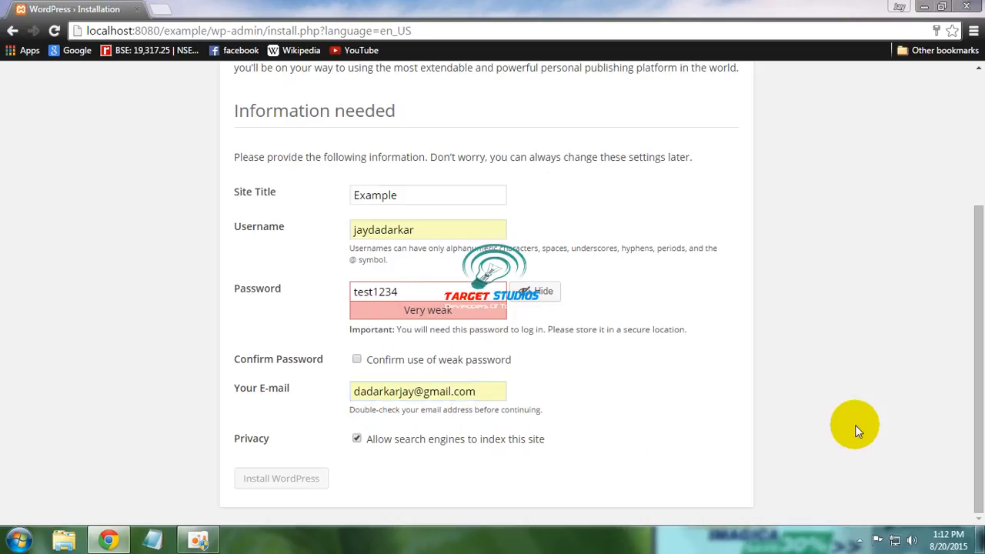
pyautogui.doubleClick(418, 293)
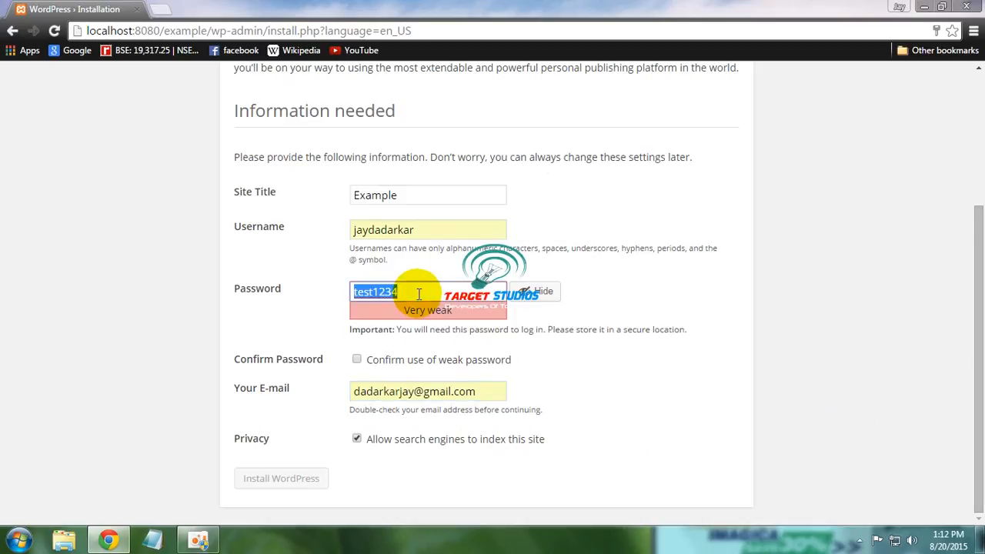
pyautogui.click(769, 371)
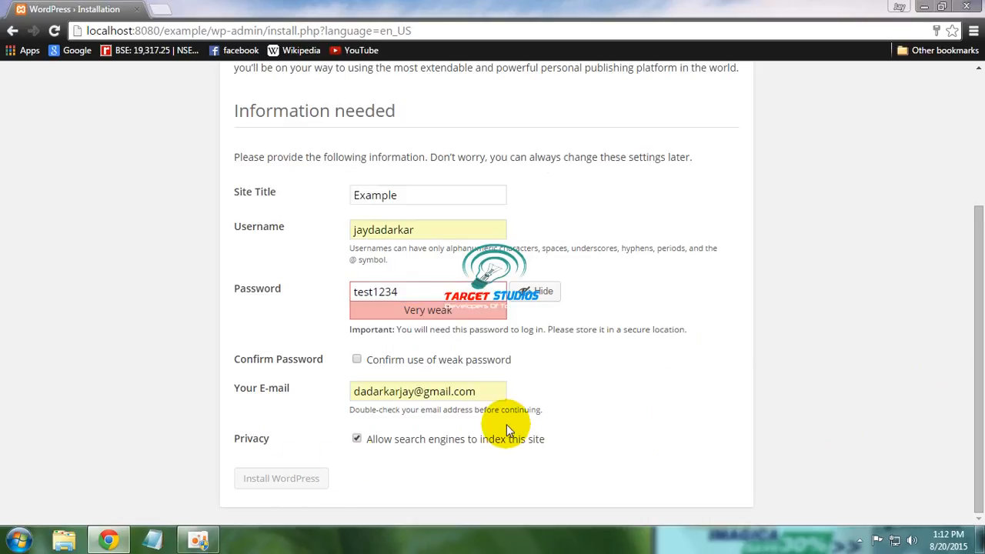
# Step: Retype a new masked admin password and install WordPress
pyautogui.click(417, 194)
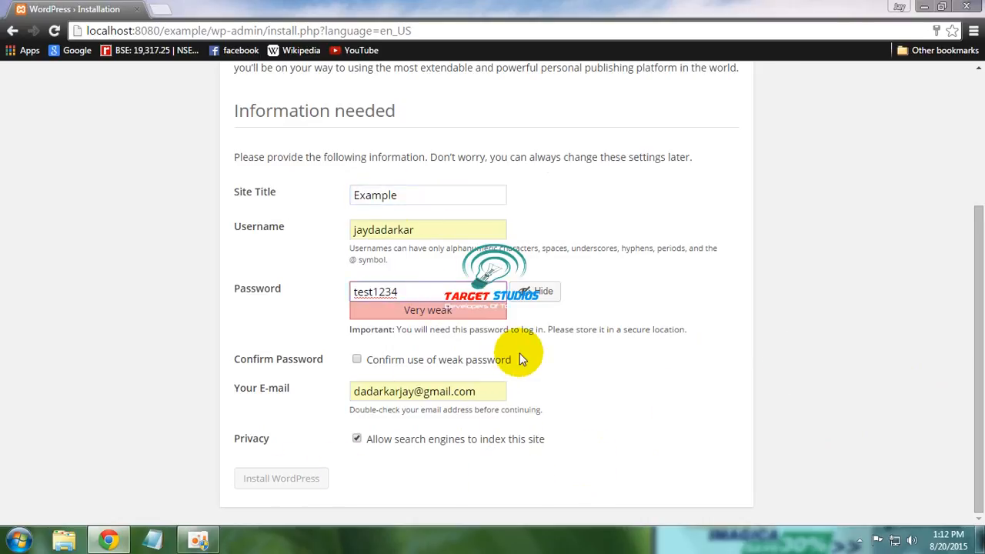
pyautogui.click(373, 293)
pyautogui.write('@')
pyautogui.click(437, 290)
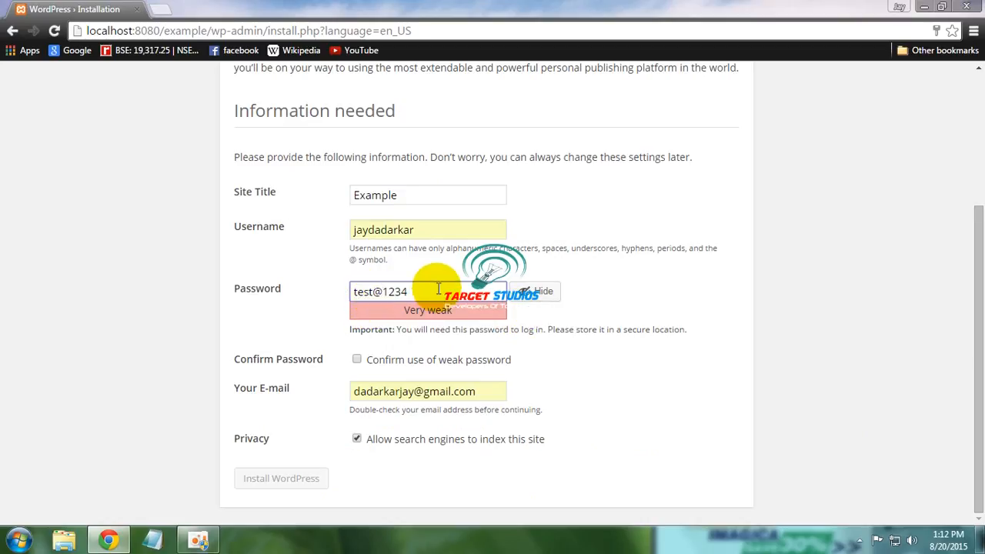
pyautogui.press('BackSpace')
pyautogui.press('BackSpace')
pyautogui.press('BackSpace')
pyautogui.press('BackSpace')
pyautogui.press('BackSpace')
pyautogui.press('BackSpace')
pyautogui.press('BackSpace')
pyautogui.press('BackSpace')
pyautogui.press('BackSpace')
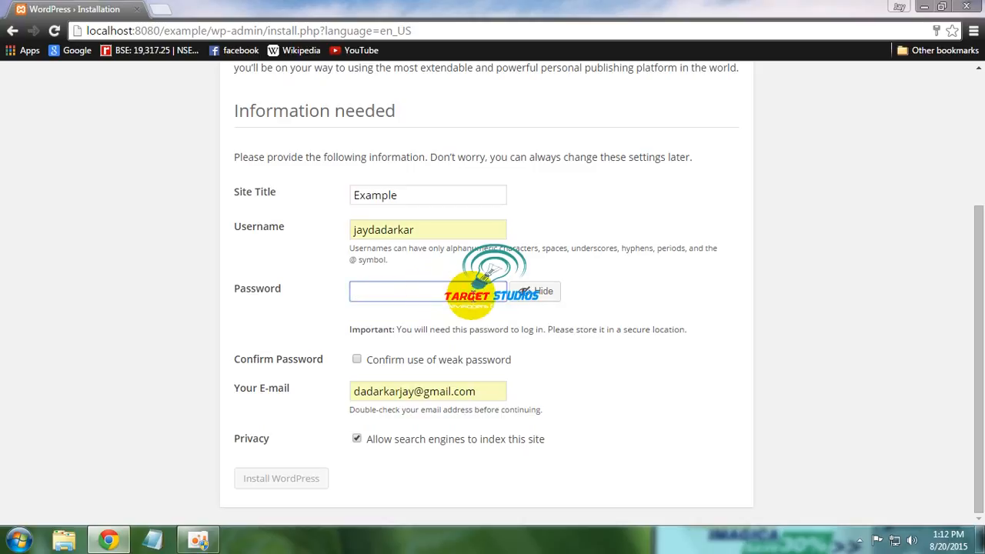
pyautogui.click(546, 292)
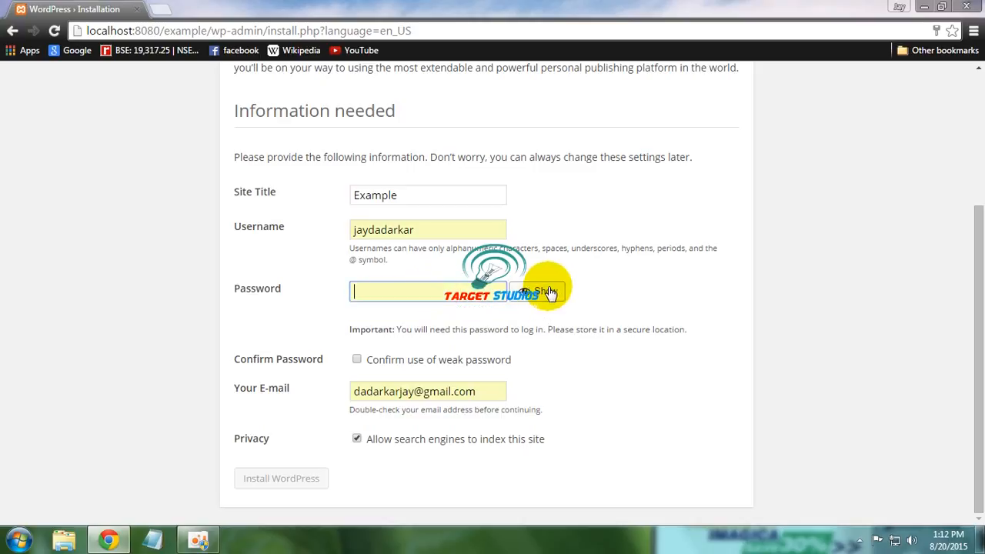
pyautogui.write('test@12••••••••')
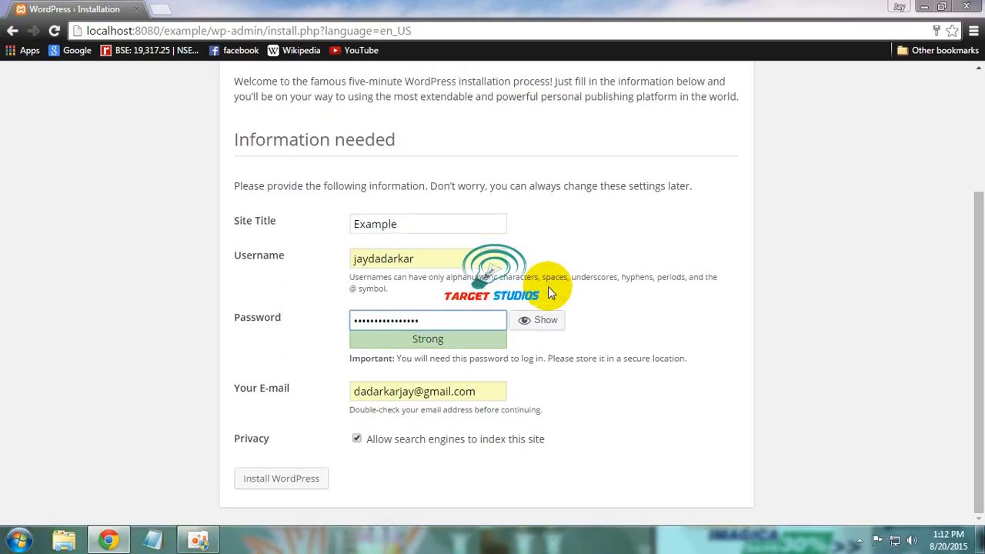
pyautogui.click(528, 479)
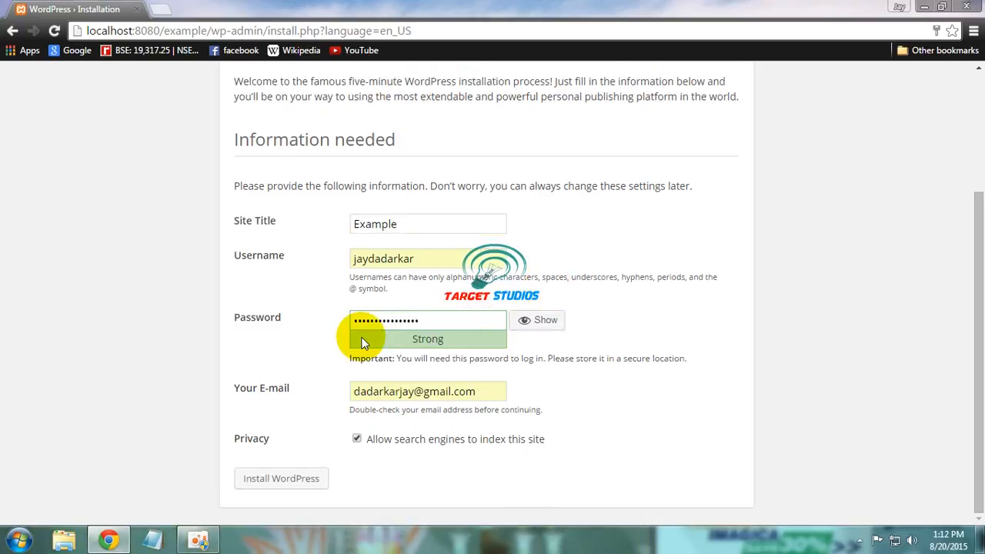
pyautogui.click(316, 483)
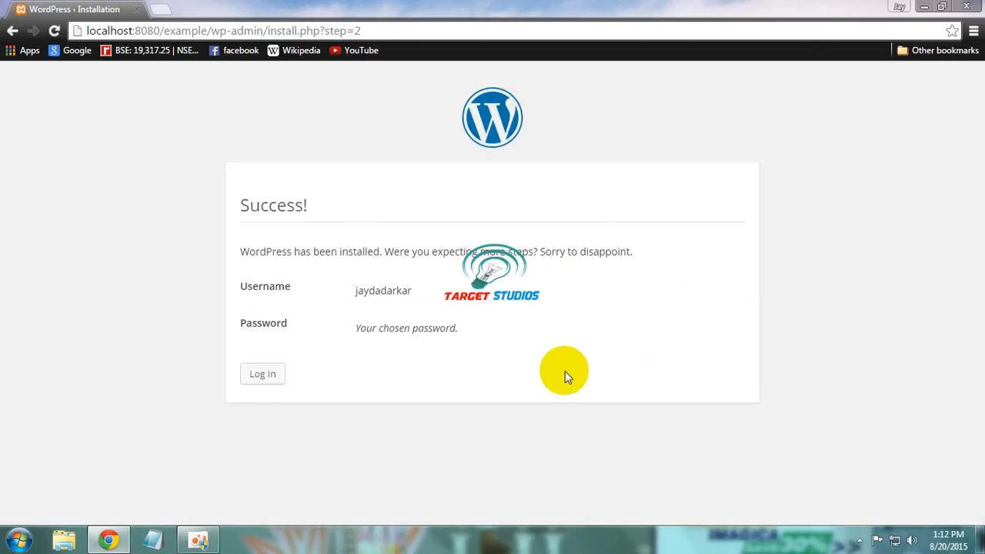
# Step: Log in from the Success page with the admin password to reach the Example Dashboard
pyautogui.click(264, 374)
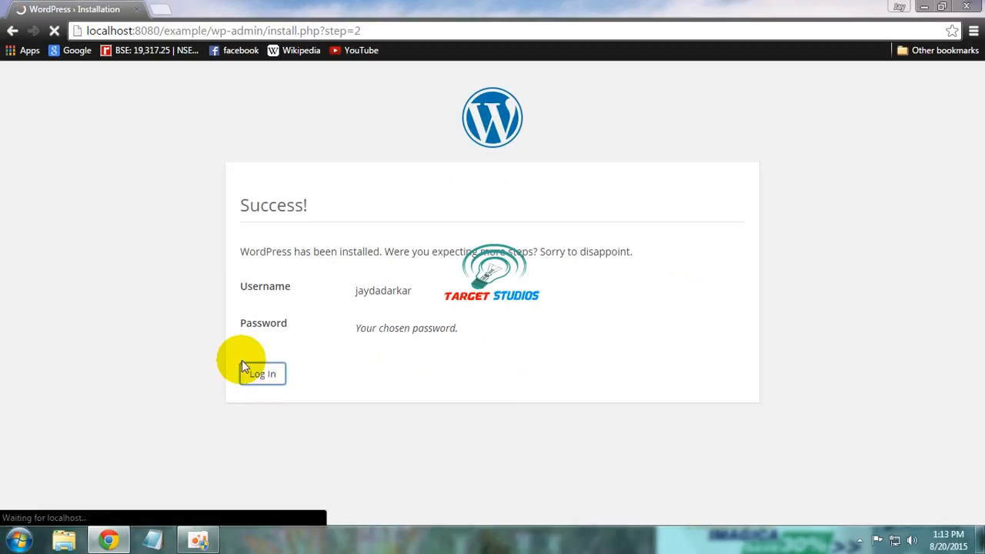
pyautogui.click(519, 327)
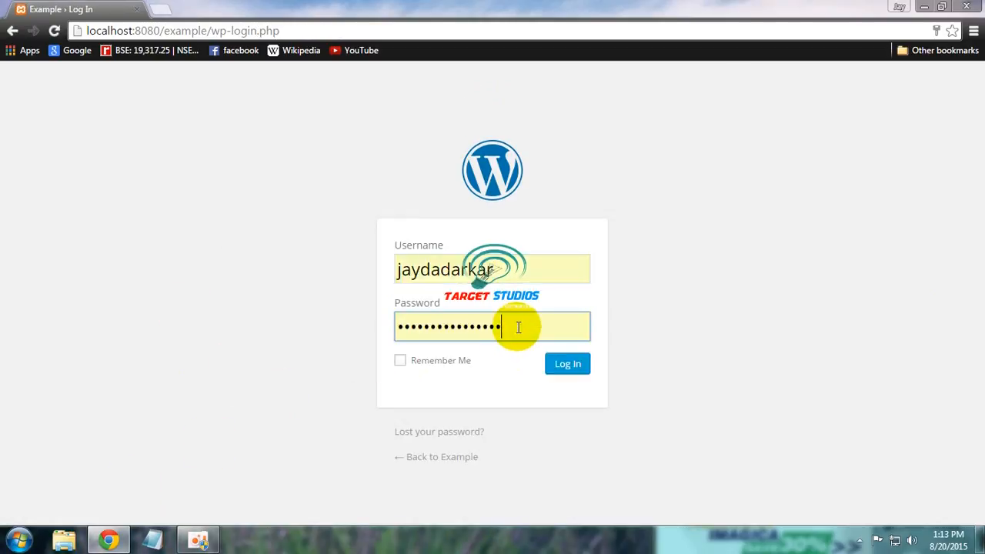
pyautogui.hotkey('ctrl', 'a')
pyautogui.write('••••••••')
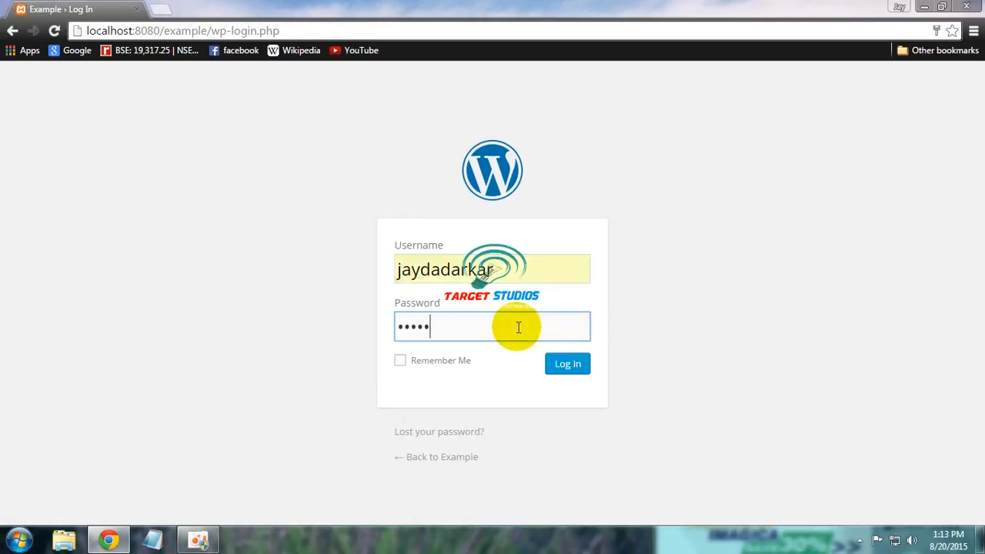
pyautogui.write('••••••••')
pyautogui.press('Return')
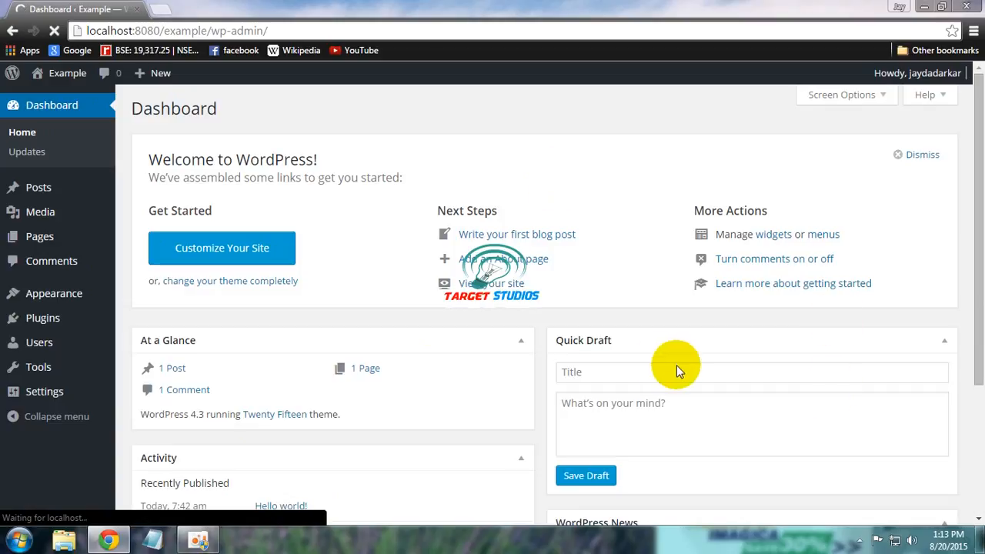
# Step: Open the Example site's front page with the Hello world! post in a new tab, then return to the Dashboard
pyautogui.moveTo(81, 84)
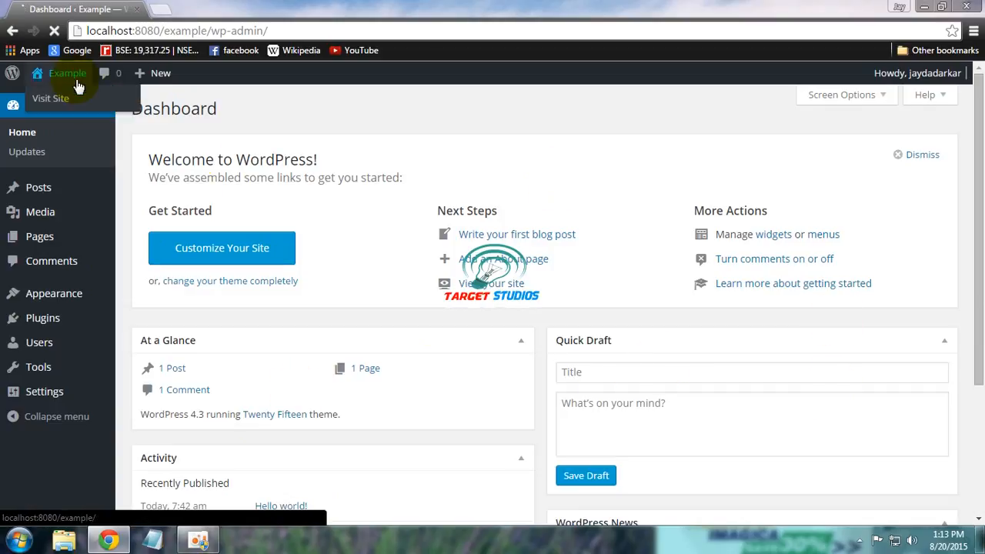
pyautogui.rightClick(74, 96)
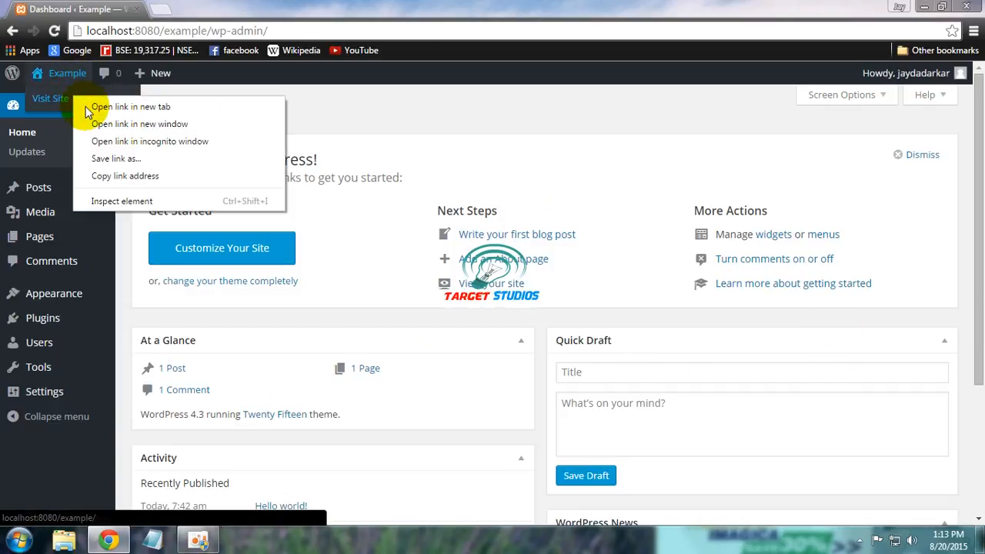
pyautogui.click(91, 109)
pyautogui.click(183, 7)
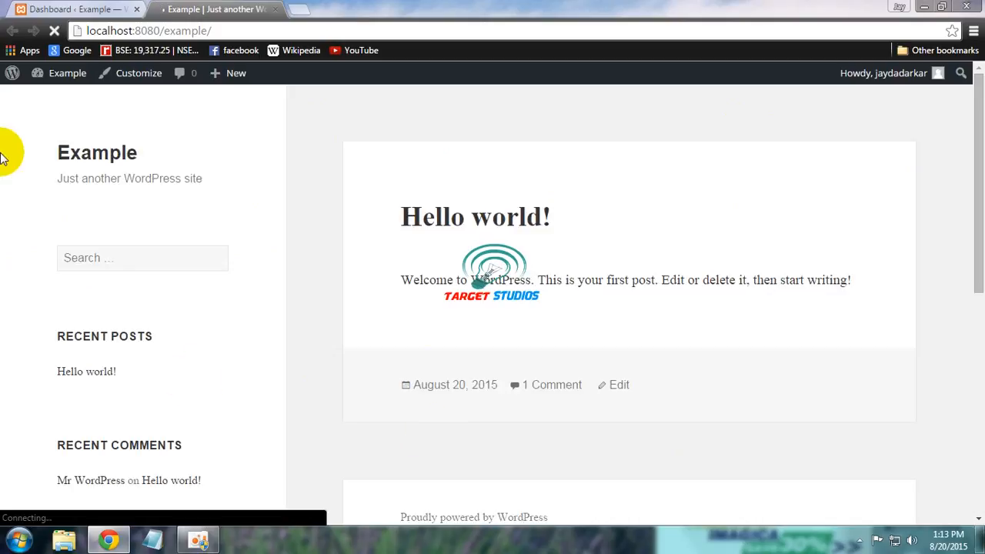
pyautogui.moveTo(974, 159); pyautogui.dragTo(979, 86)
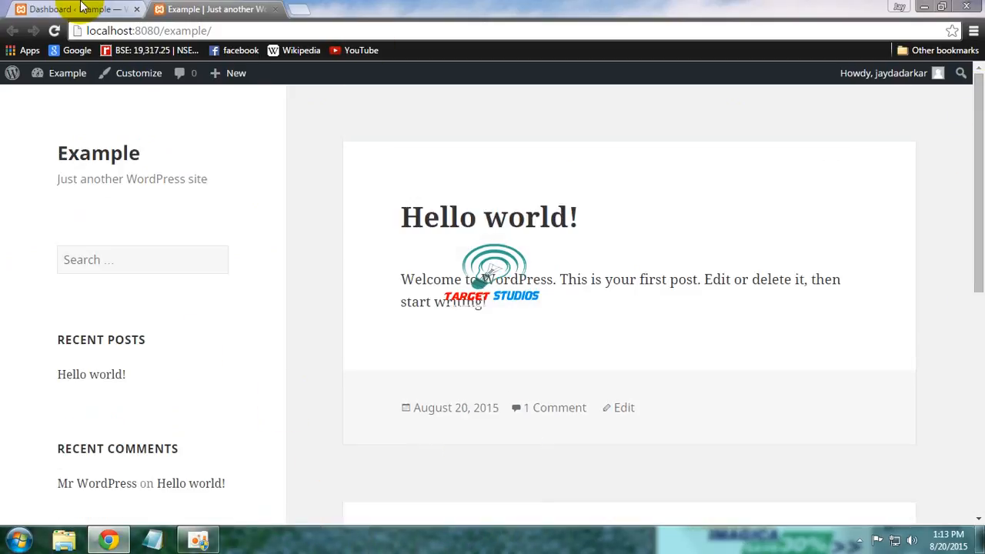
pyautogui.click(31, 9)
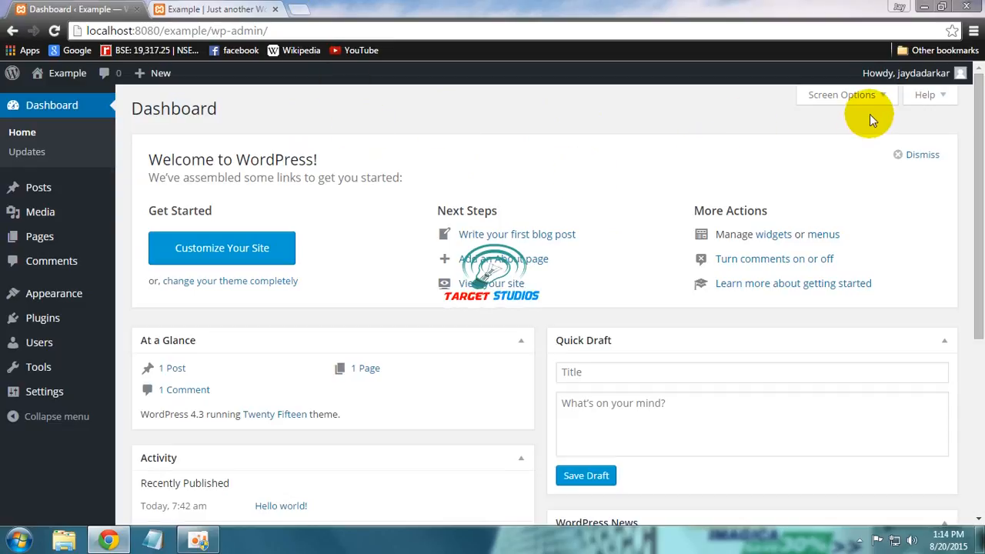
# Step: Log out of the Example WordPress admin from the Howdy menu and close Chrome
pyautogui.moveTo(912, 74)
pyautogui.click(882, 147)
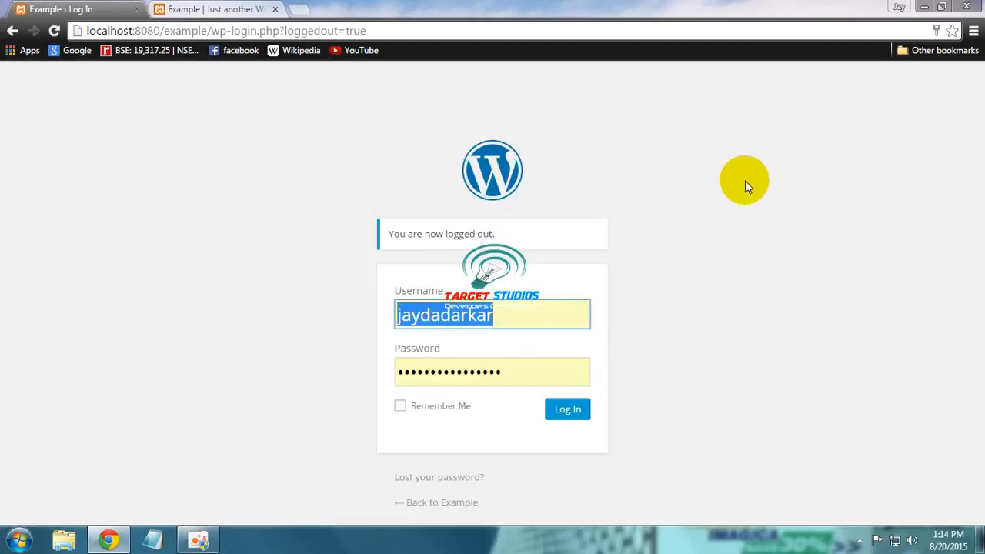
pyautogui.click(966, 7)
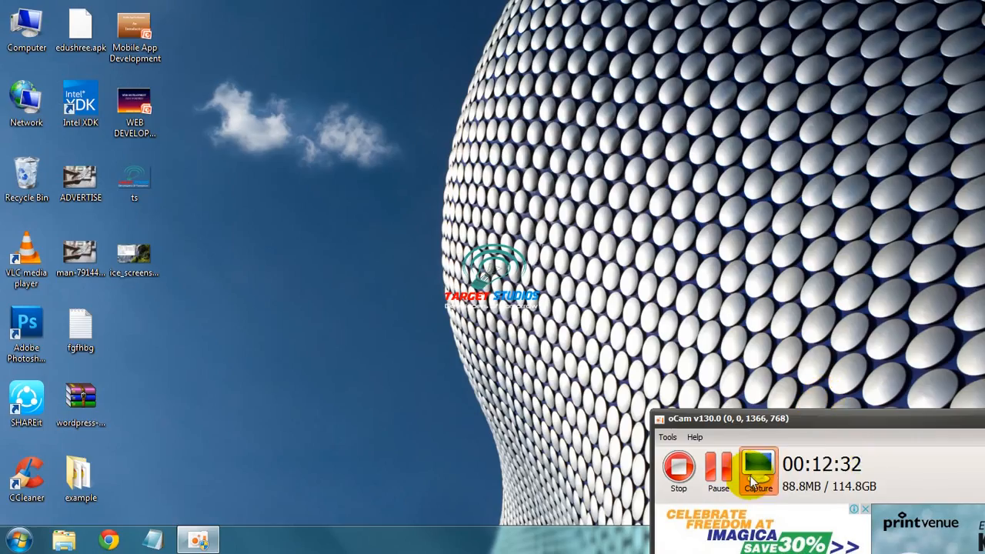